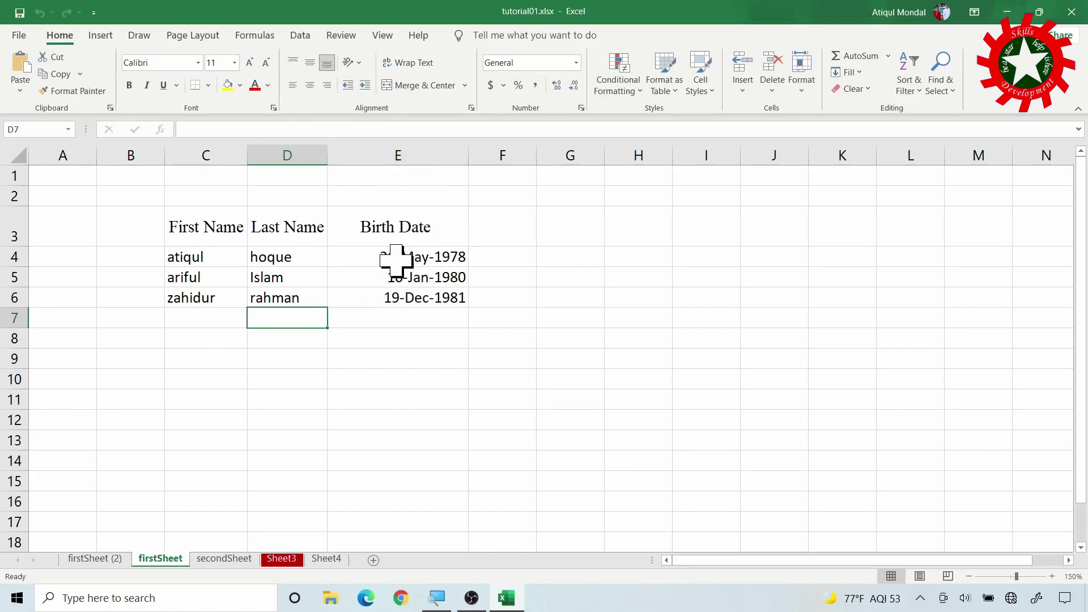
Move the Birth Date heading and dates from E3:E6 to F3, autofitting column F to show full dates
left_click_drag(390, 224, 400, 297)
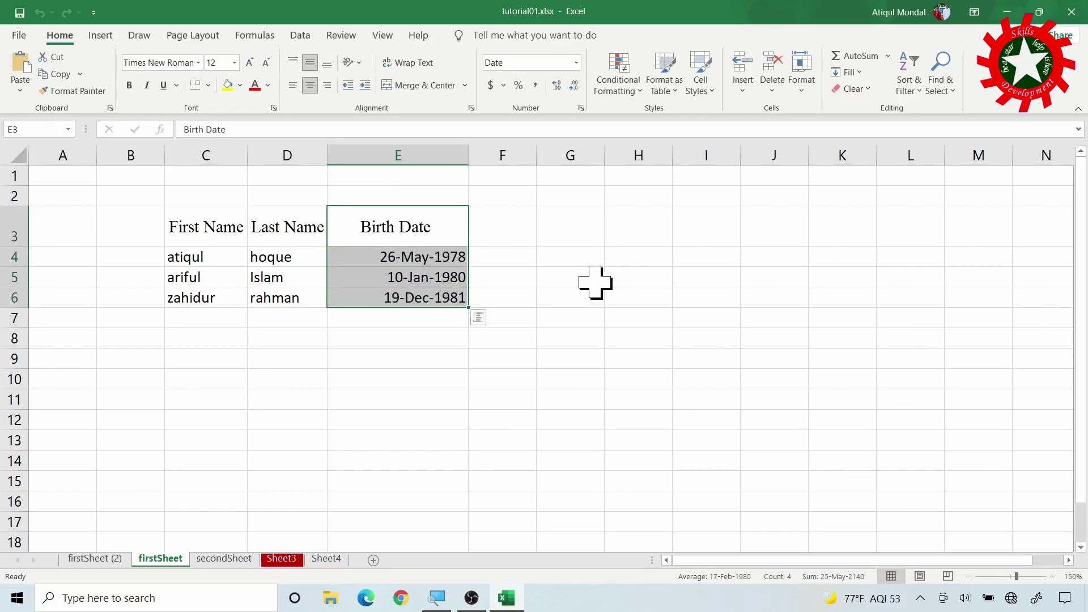
key("ctrl+c")
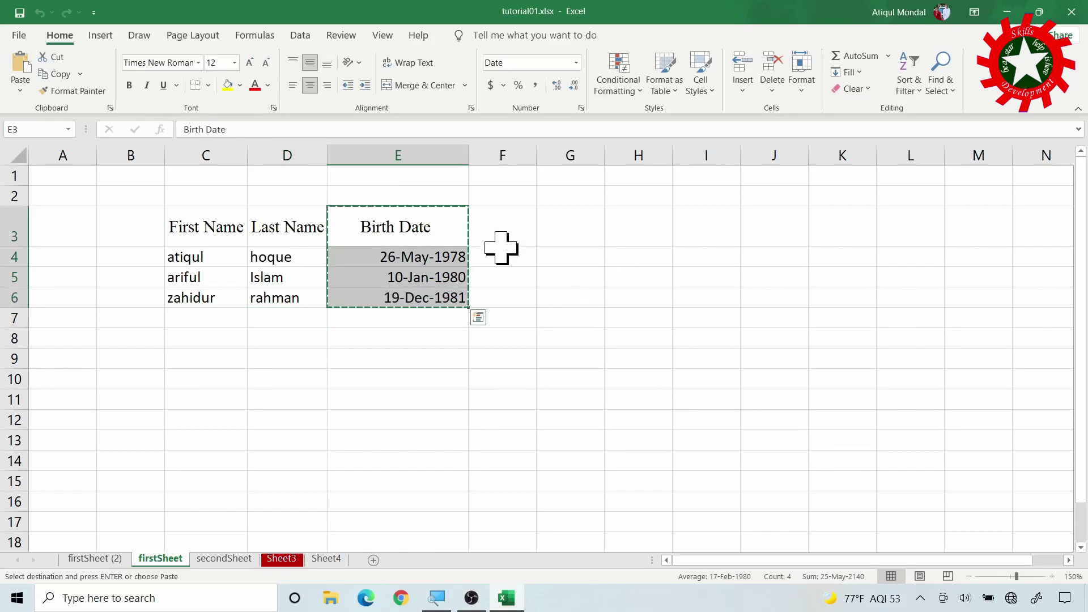
left_click(515, 236)
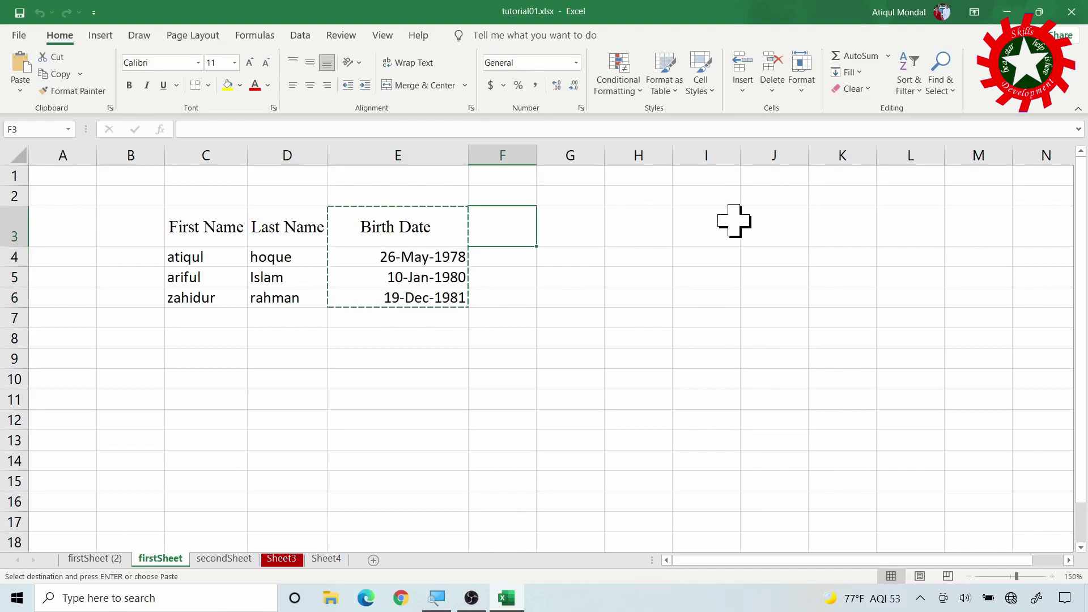
key("ctrl+v")
left_click(733, 221)
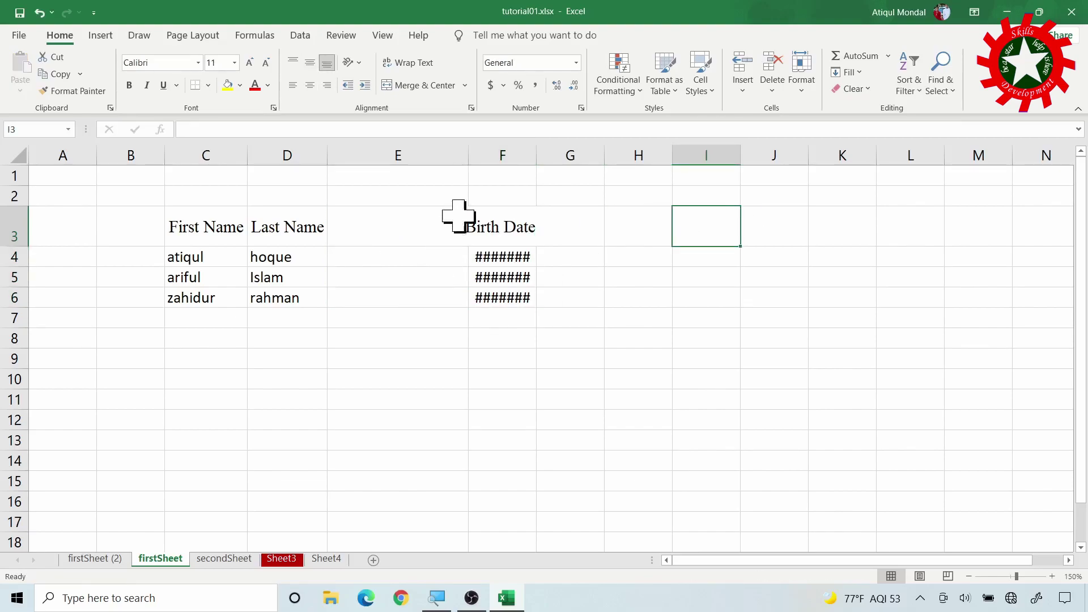
double_click(535, 155)
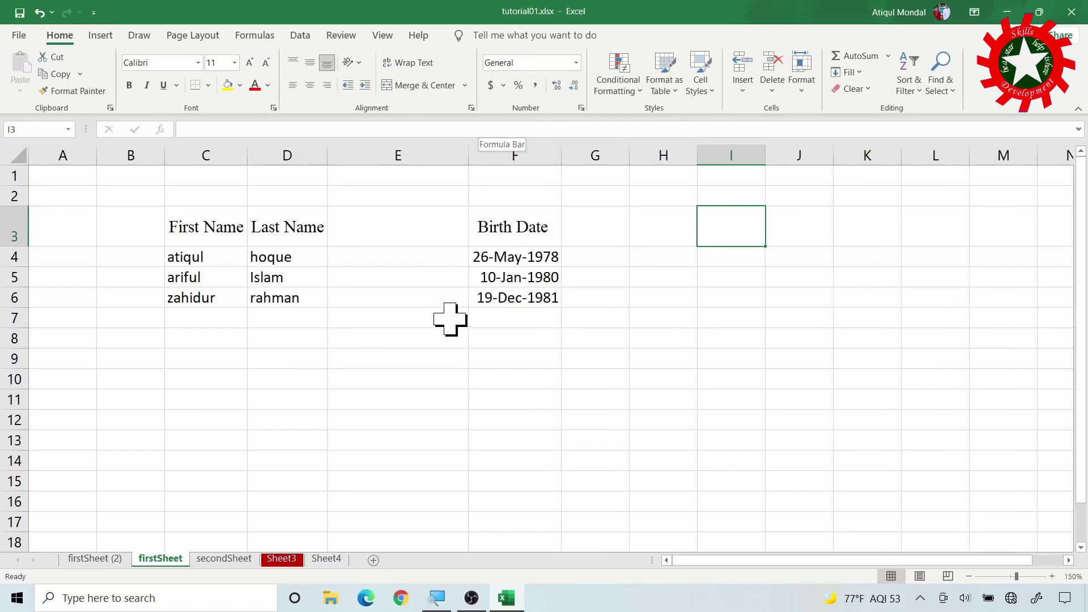
Enter the heading Address in cell E3
left_click(393, 235)
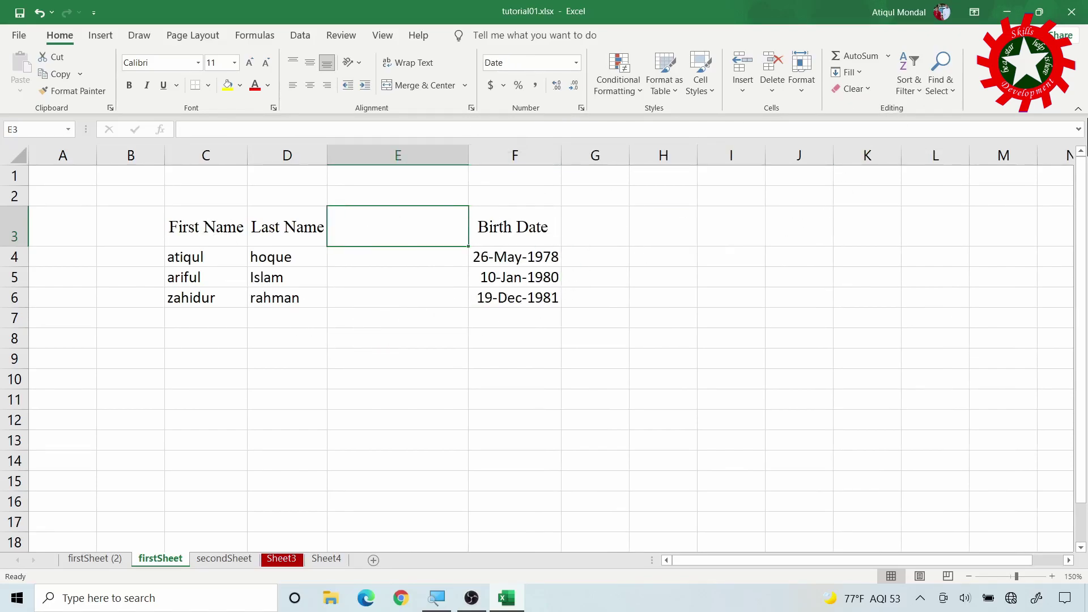
type("Address")
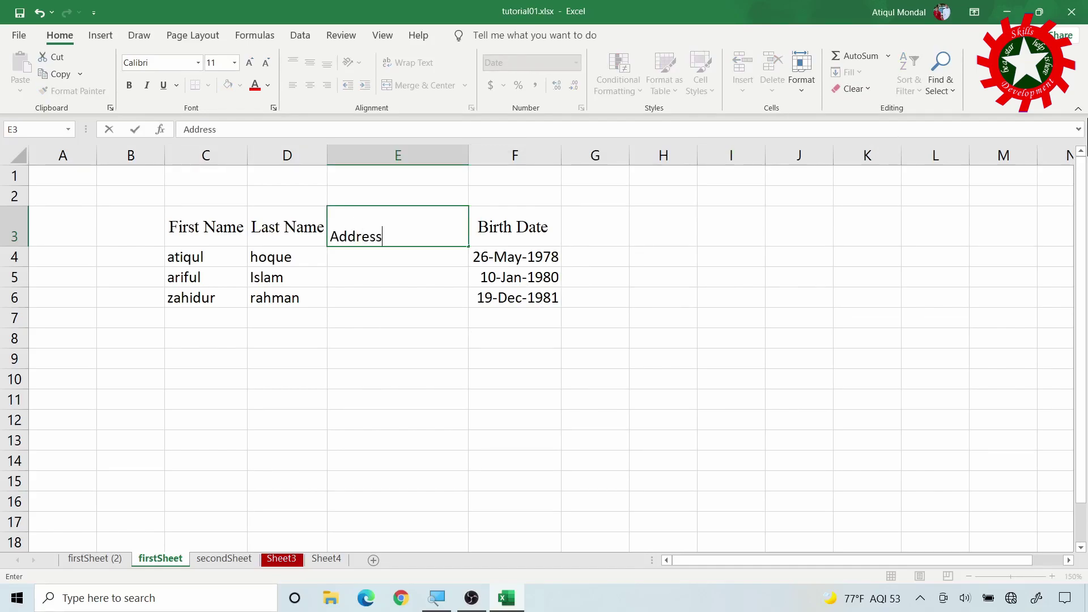
key("Return")
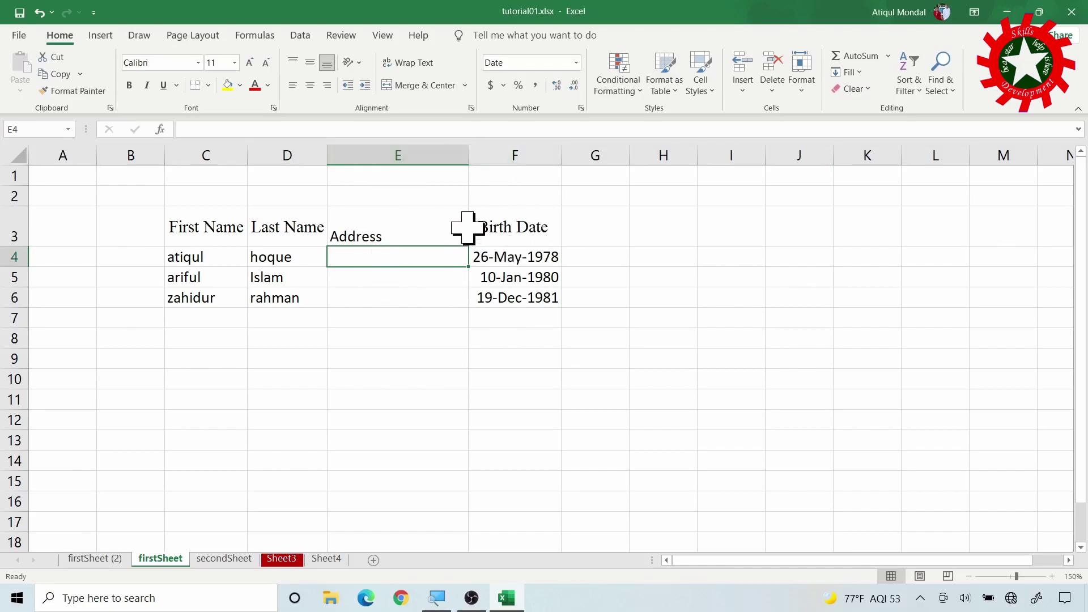
Insert two blank columns before Birth Date, pushing it to column H
left_click(504, 230)
left_click(520, 153)
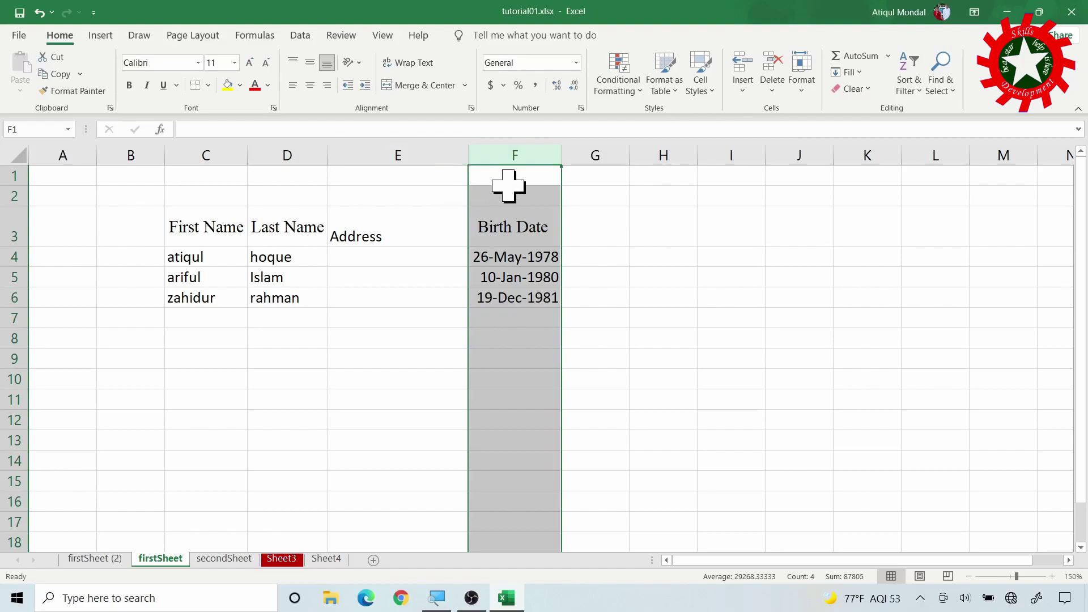
right_click(508, 186)
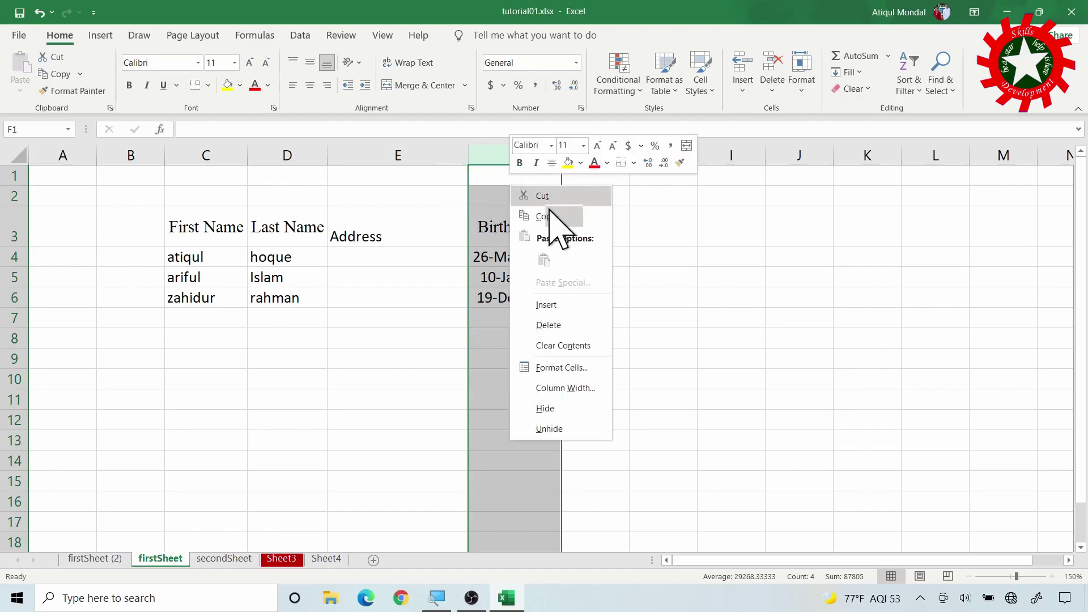
left_click(557, 304)
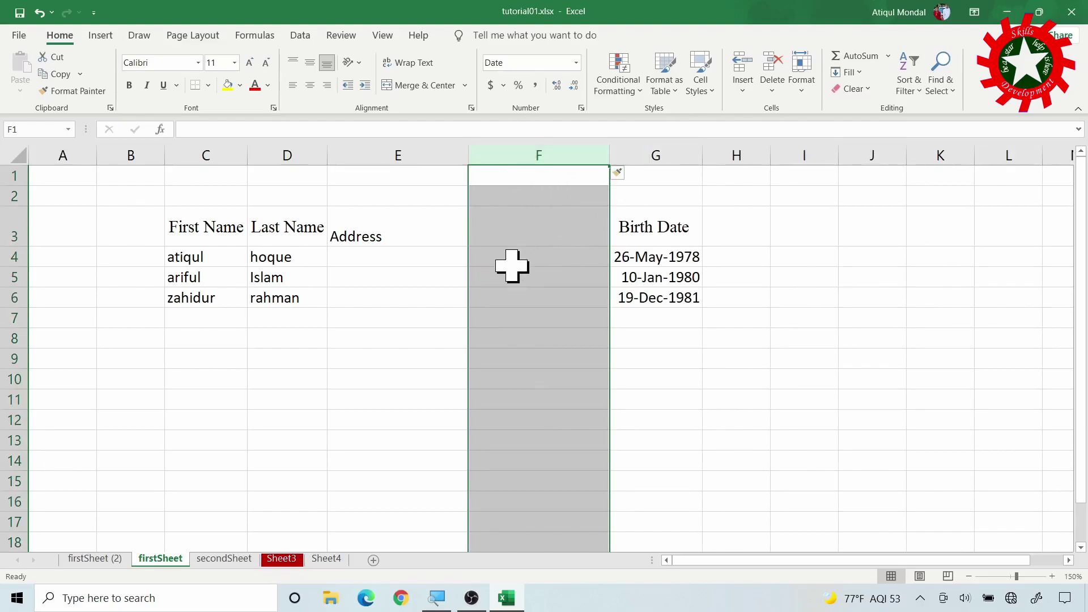
left_click(548, 261)
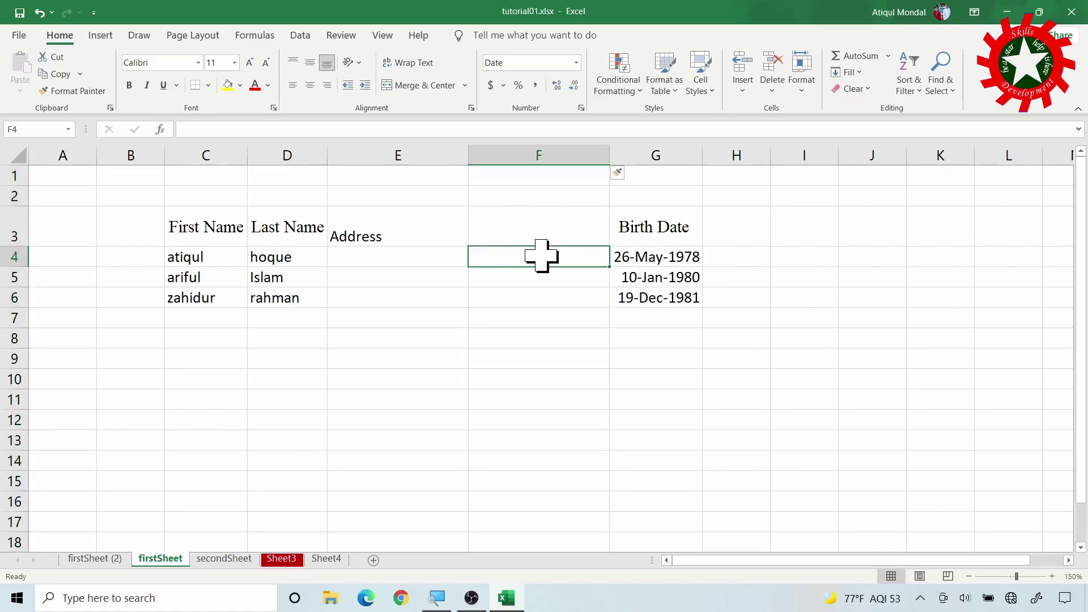
right_click(557, 260)
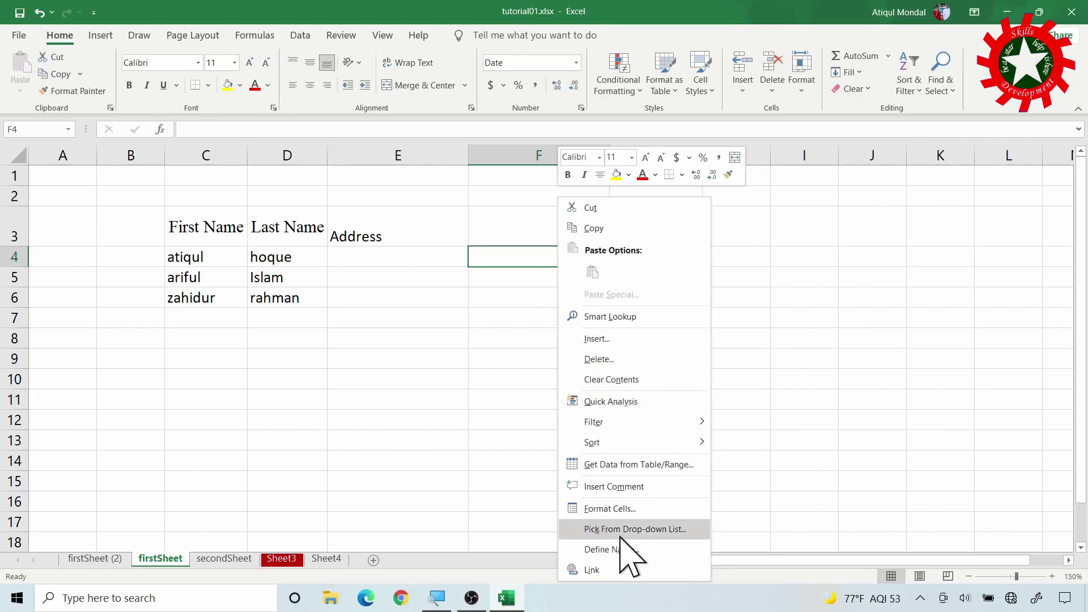
key("Escape")
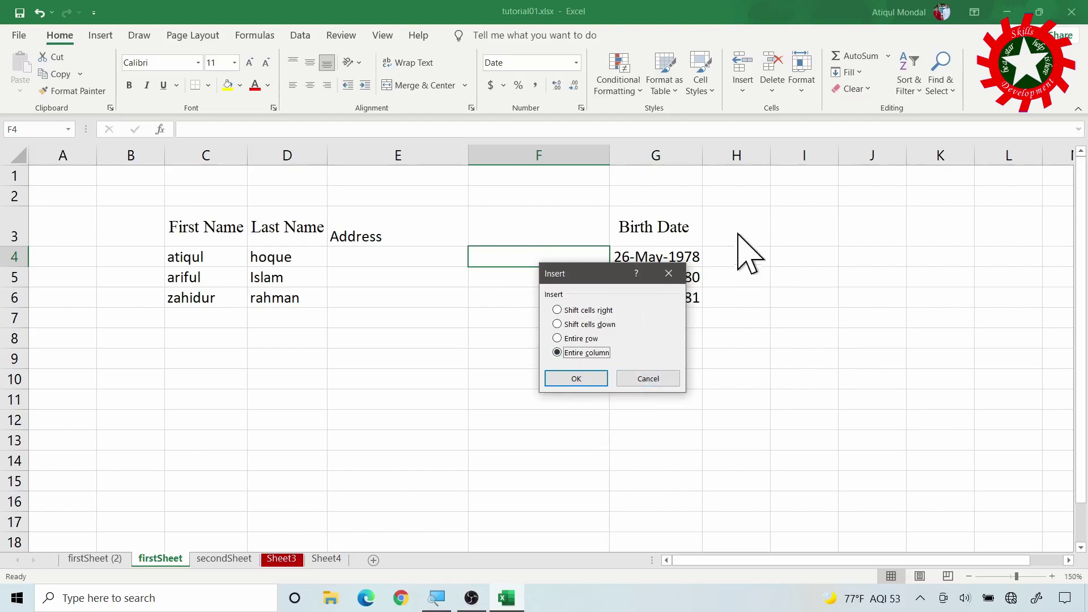
left_click(586, 382)
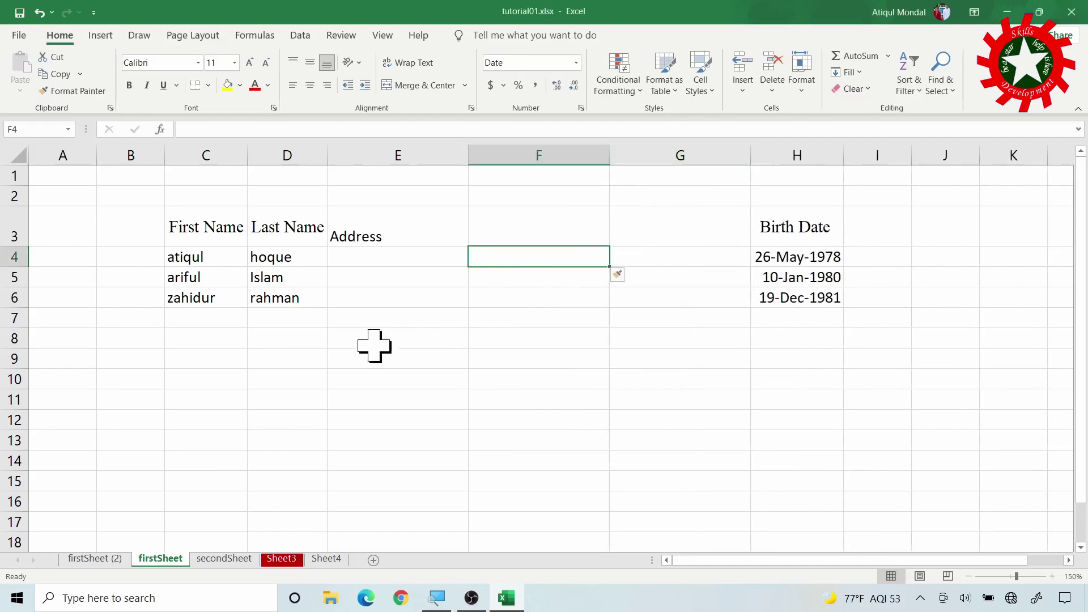
Center the Address heading across E3:G3, both vertically and horizontally
left_click(401, 236)
left_click_drag(388, 226, 688, 233)
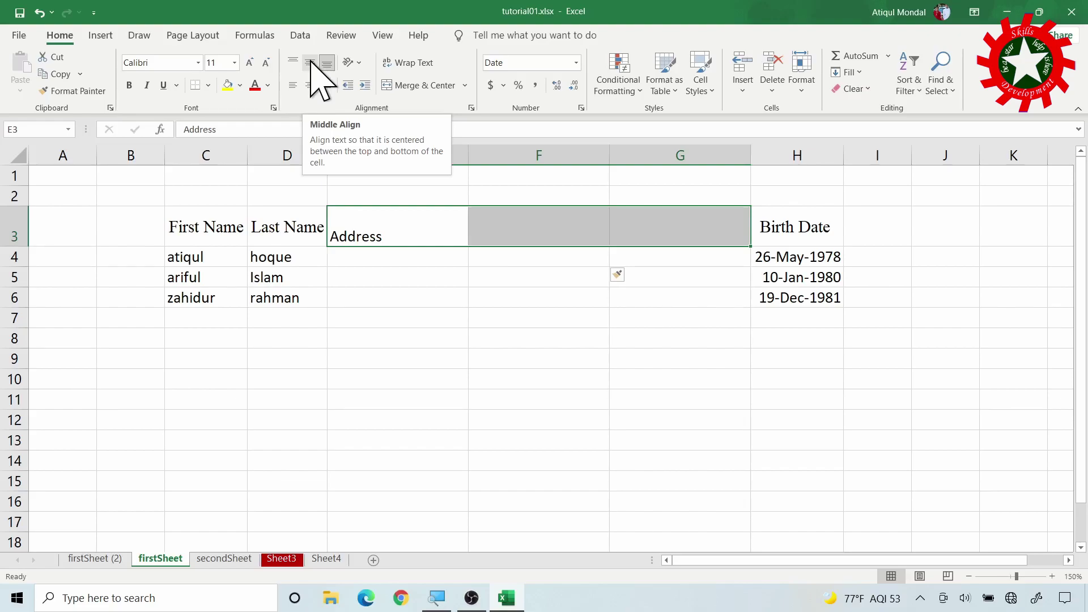
left_click(310, 63)
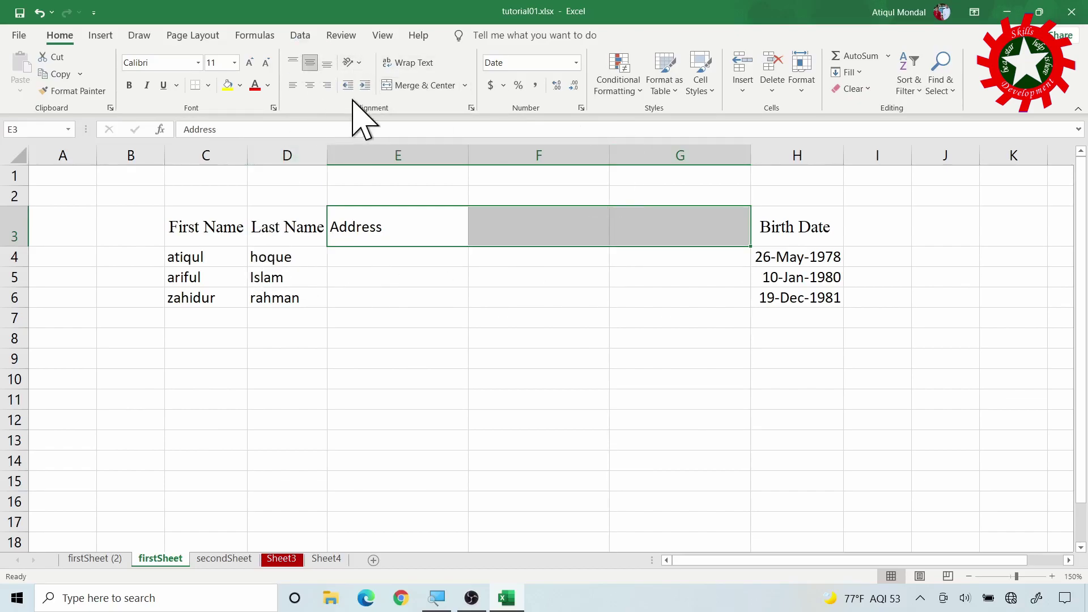
left_click(310, 85)
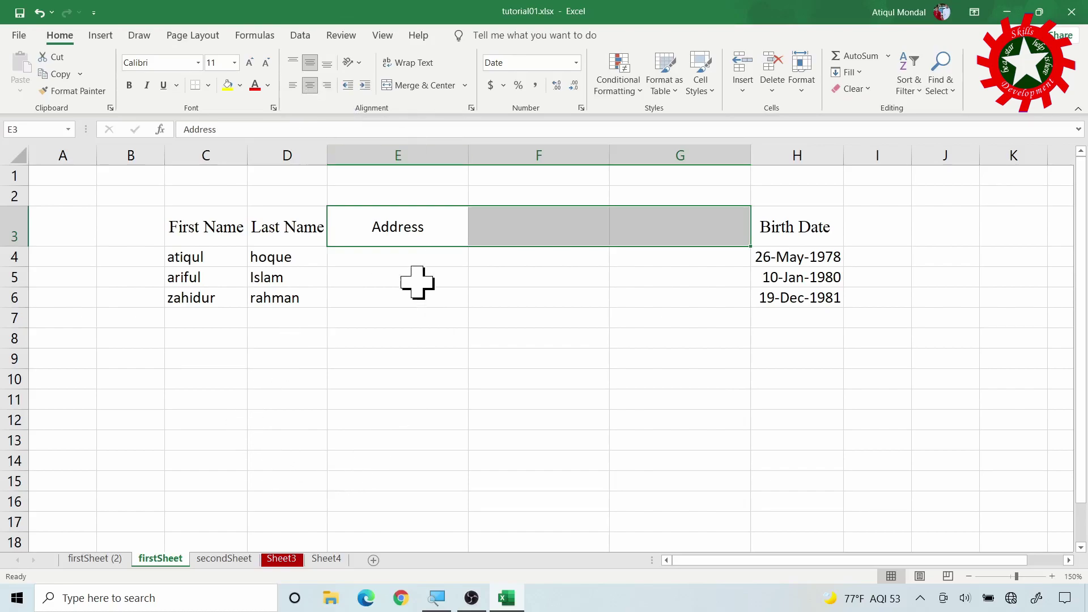
left_click(388, 294)
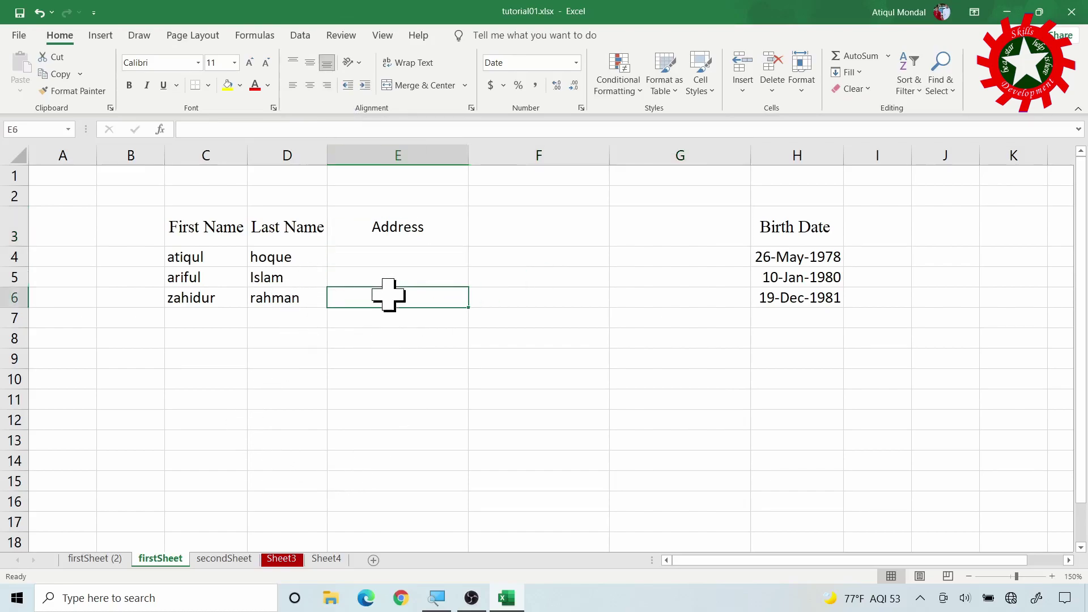
Format the Address heading in E3 as bold Times New Roman, size 12
left_click(298, 237)
left_click(416, 236)
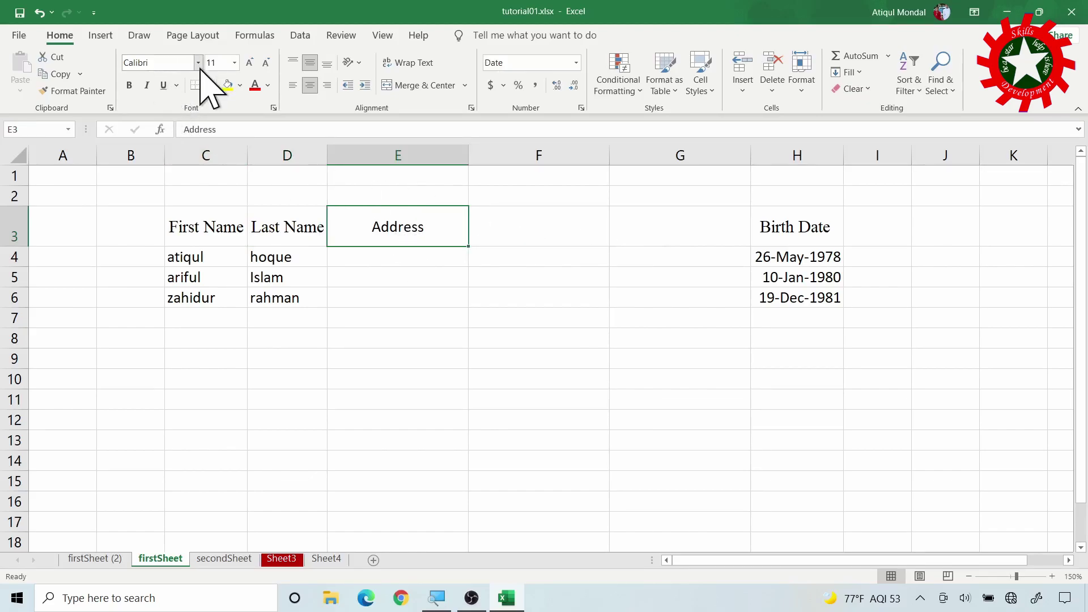
left_click(231, 65)
left_click(198, 62)
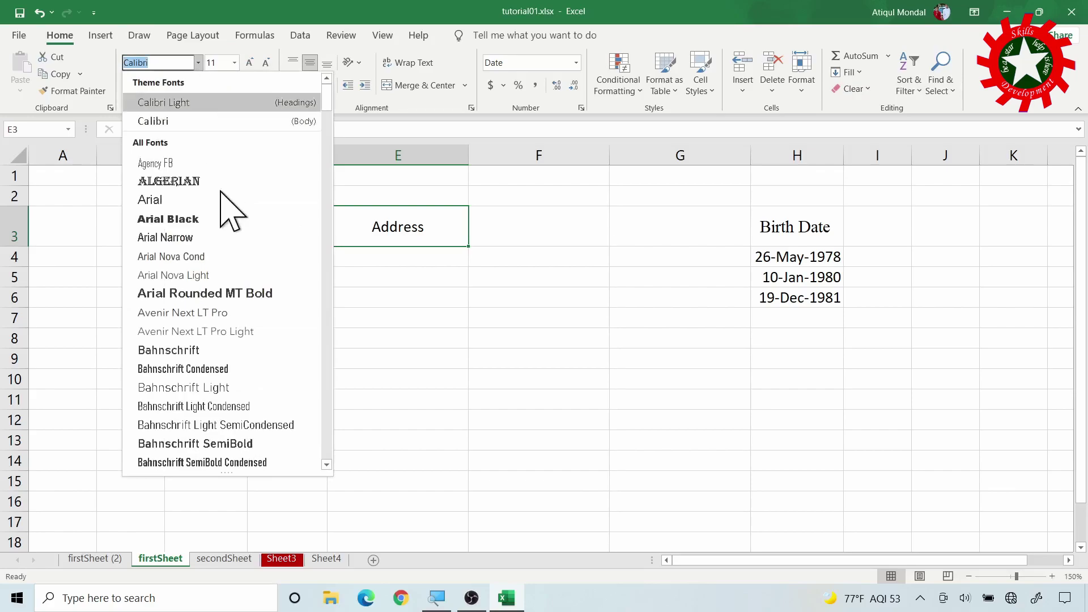
type("Times New Roman")
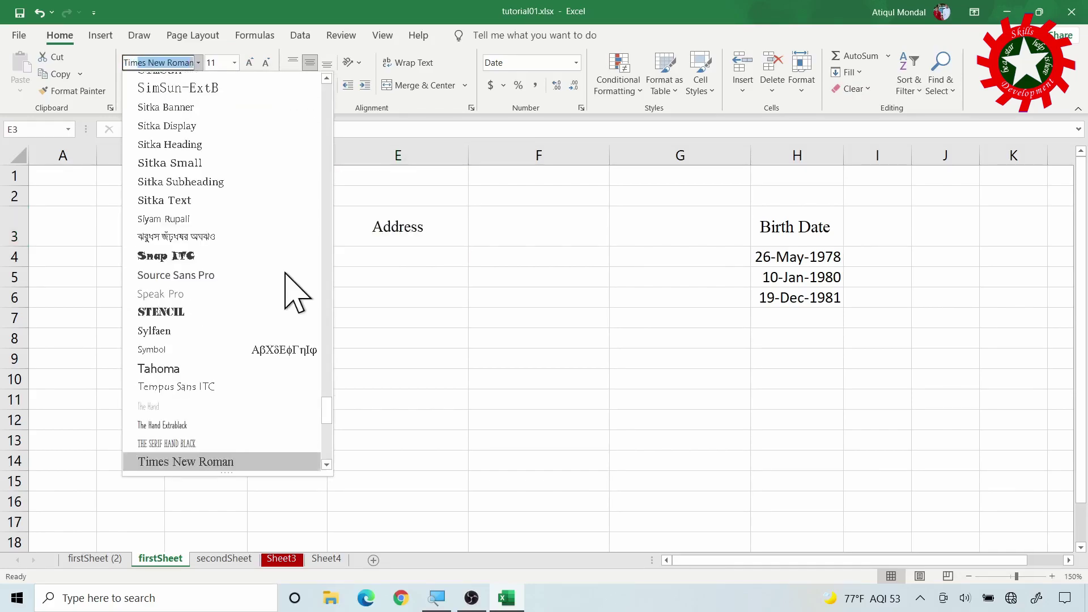
left_click(208, 461)
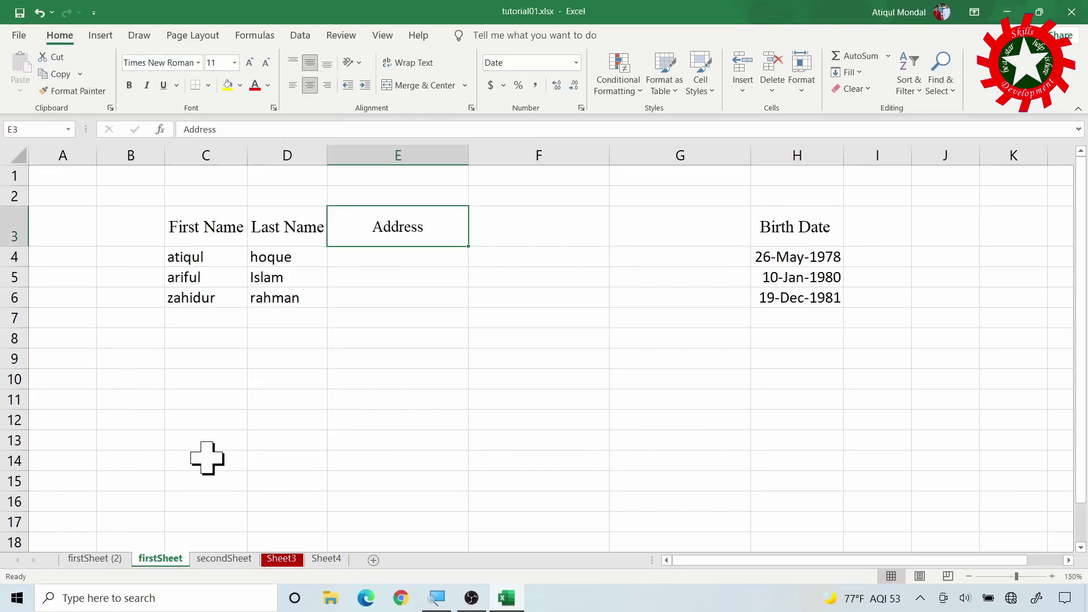
left_click(136, 85)
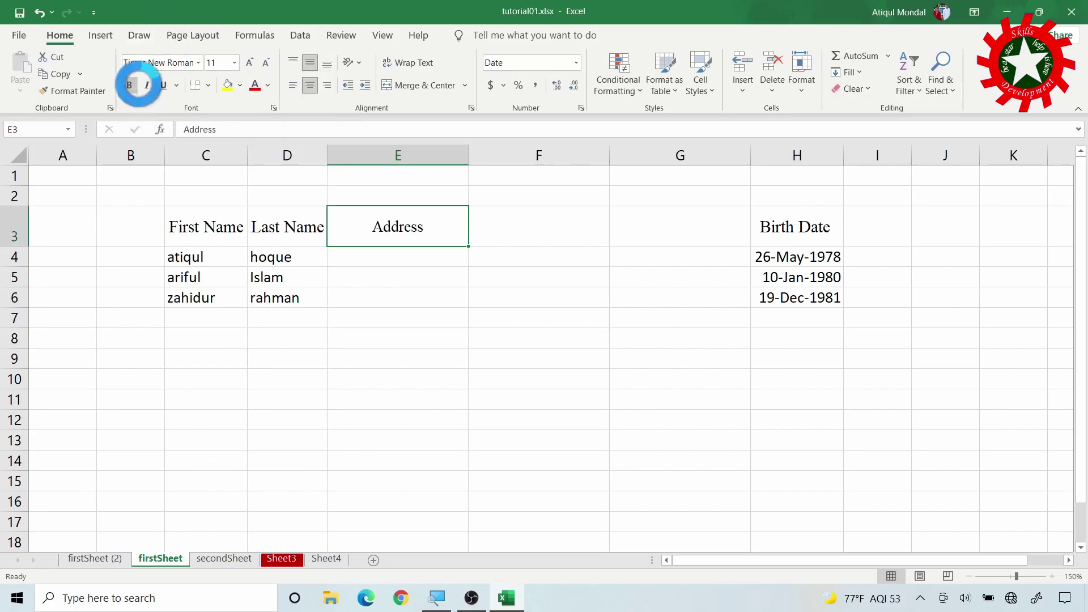
left_click(234, 62)
left_click(217, 149)
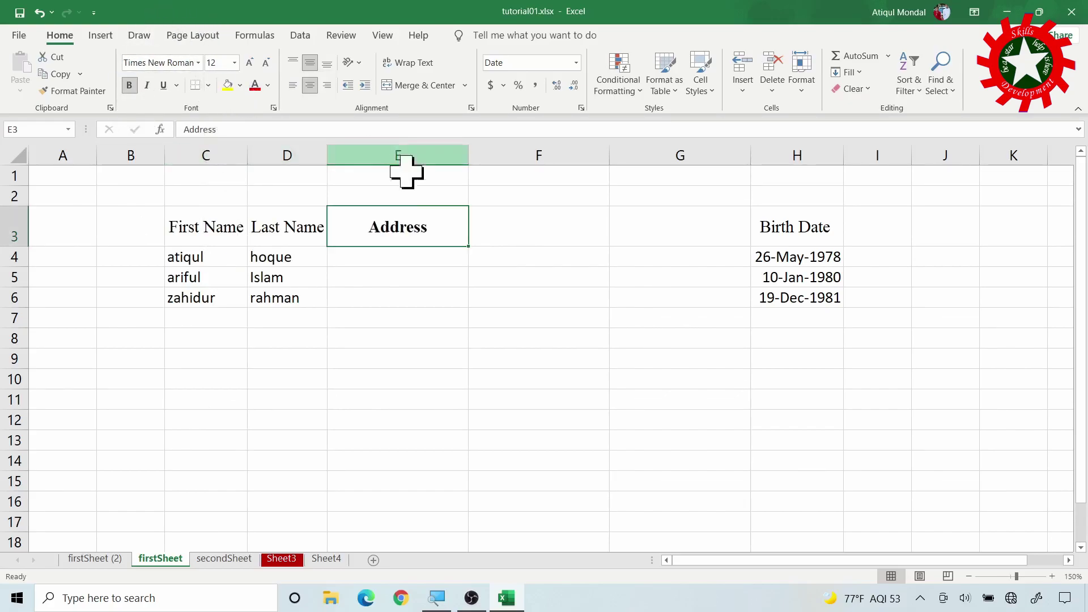
left_click(529, 227)
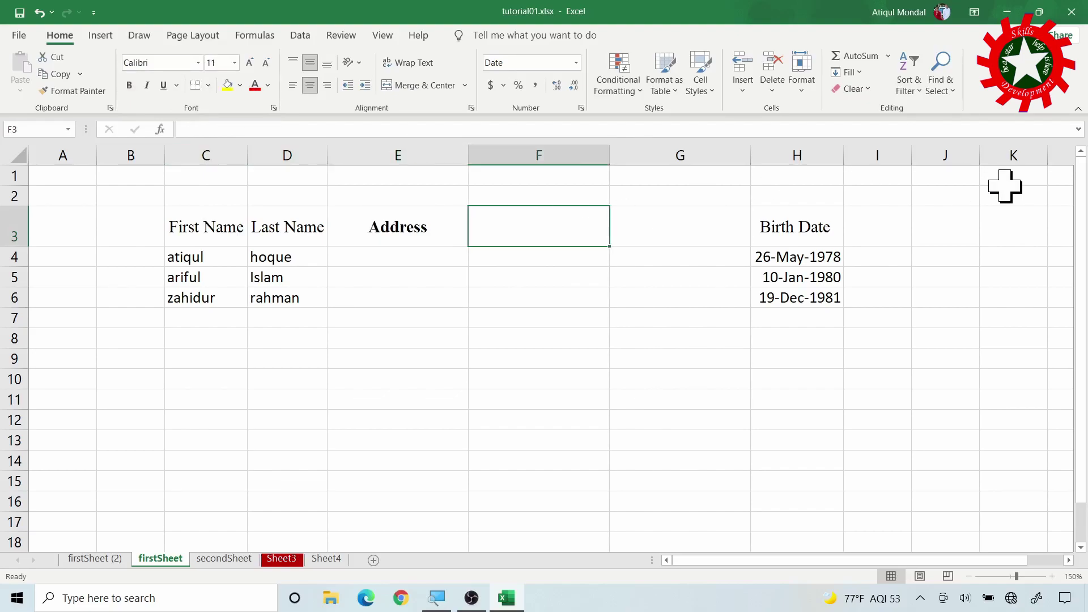
Enter City in F3 and copy the Address heading's format onto it with Format Painter
type("City")
key("Return")
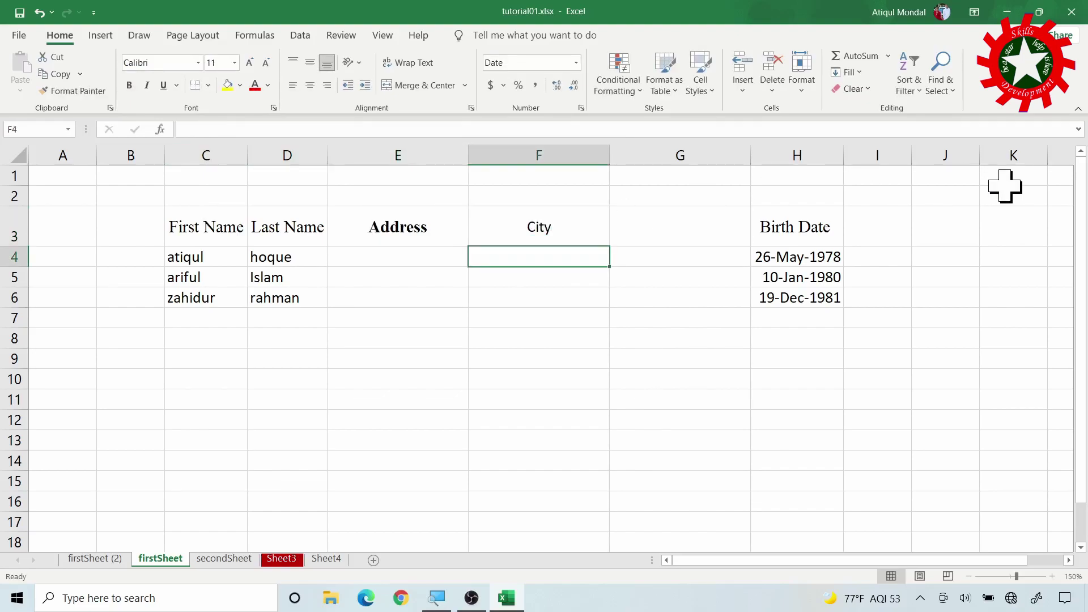
left_click(554, 226)
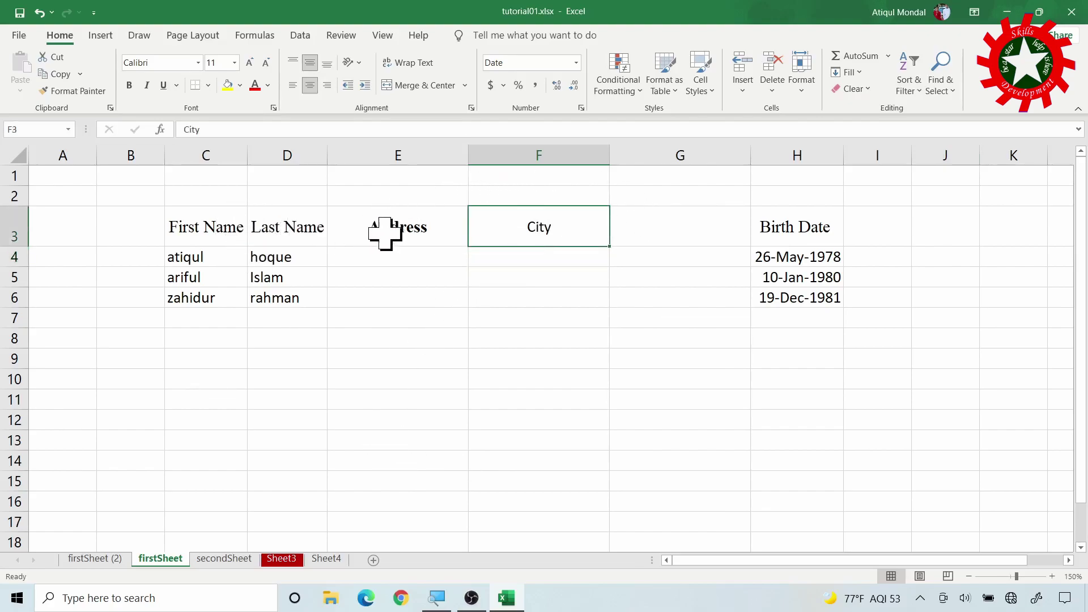
left_click(402, 233)
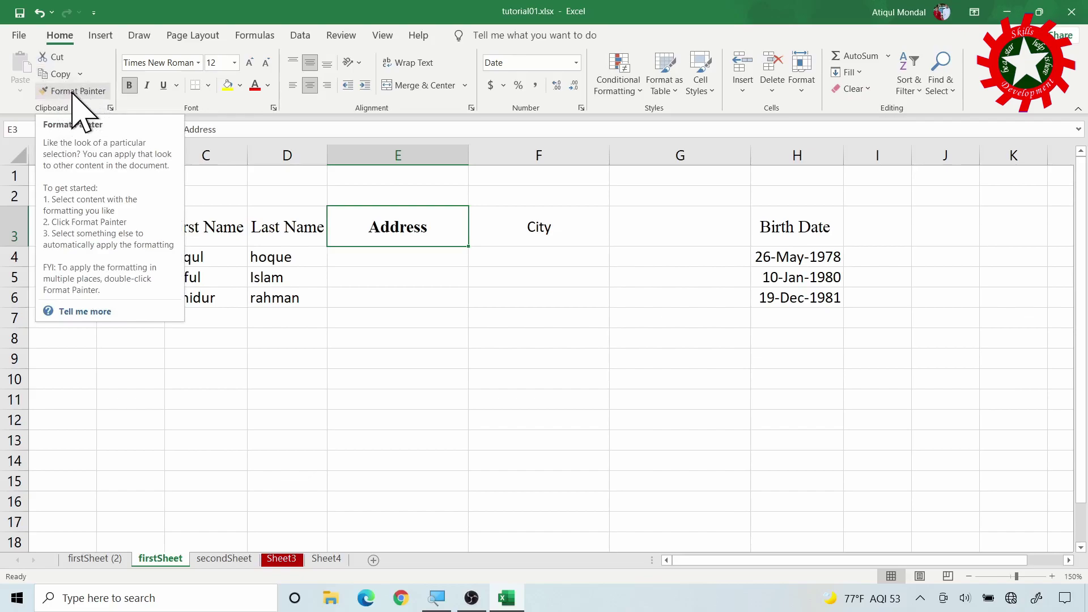
left_click(76, 91)
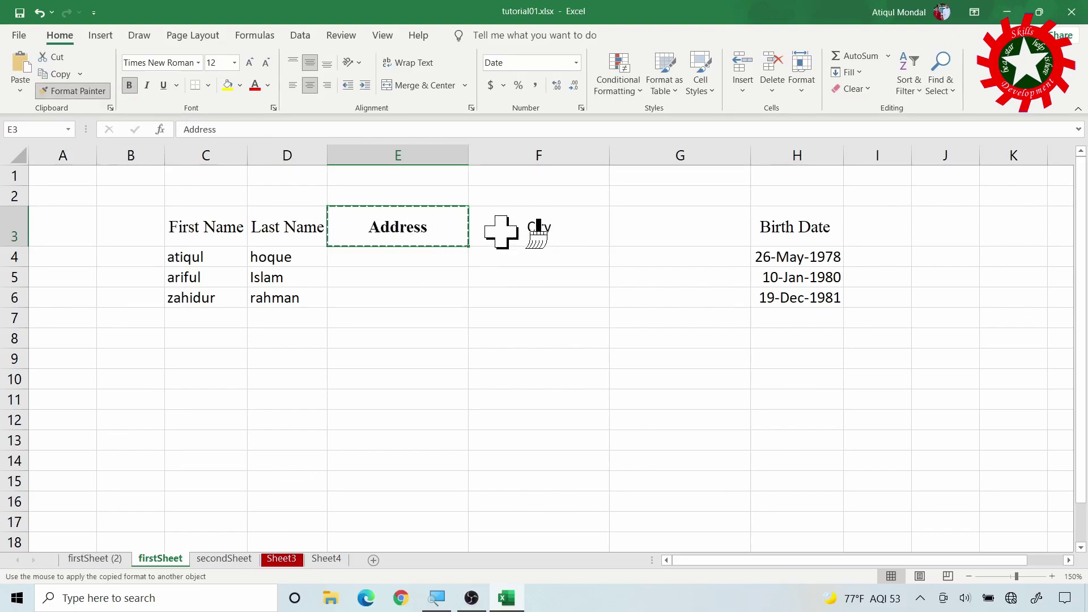
left_click_drag(529, 227, 691, 228)
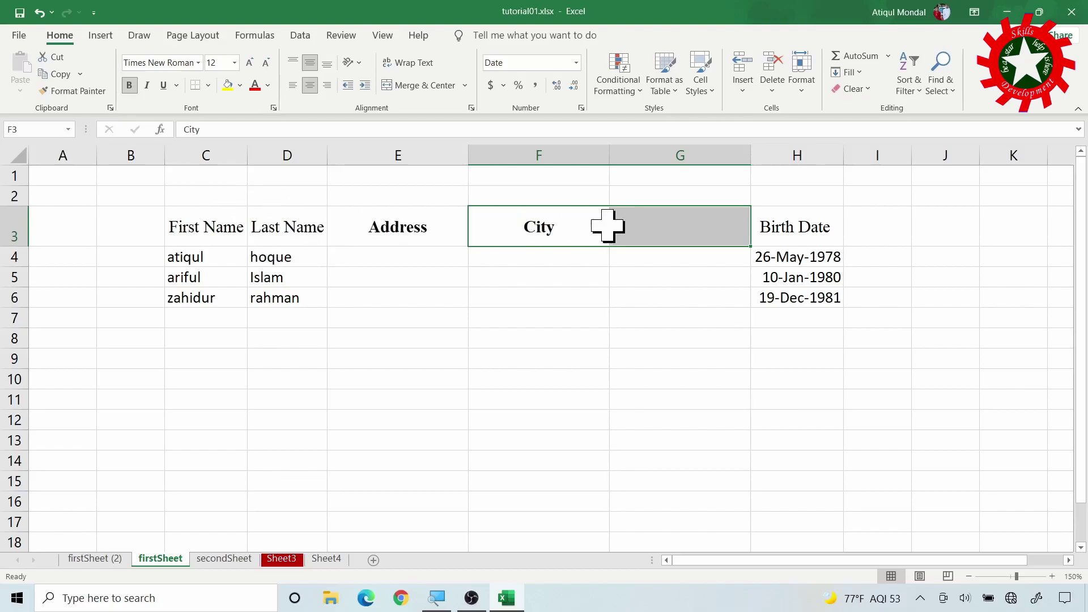
Paint the same bold serif format onto the First Name, Last Name and Birth Date headers
left_click(194, 224)
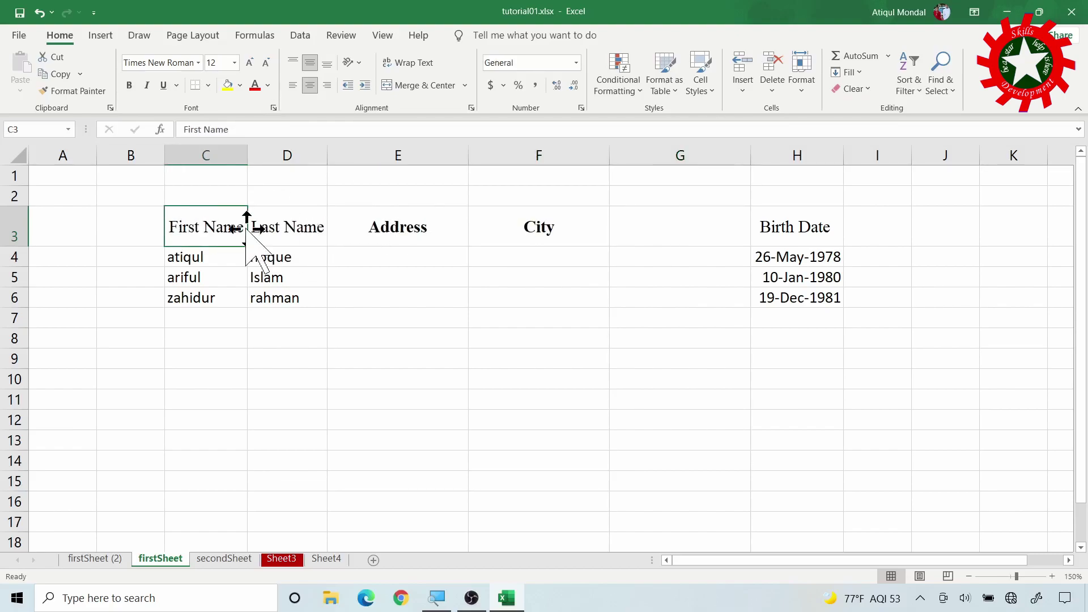
left_click(406, 229)
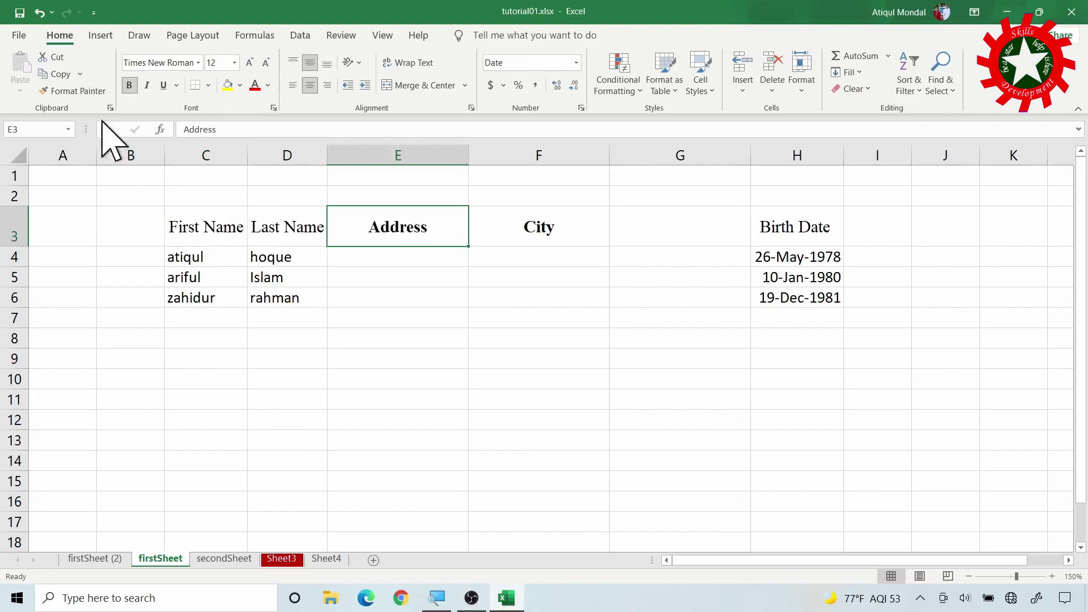
left_click(73, 91)
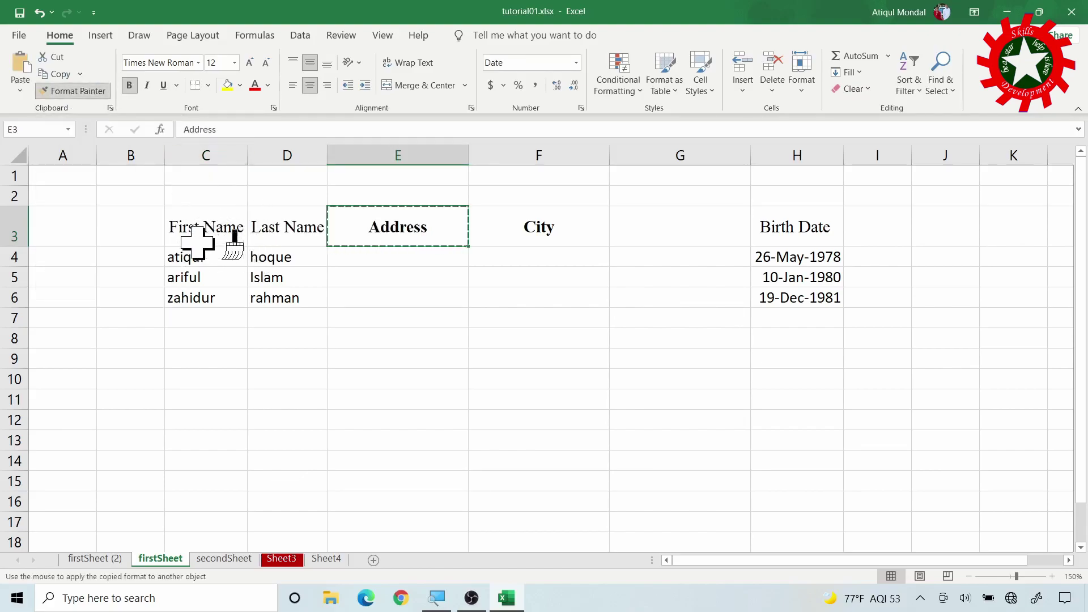
left_click(232, 229)
left_click_drag(233, 230, 304, 235)
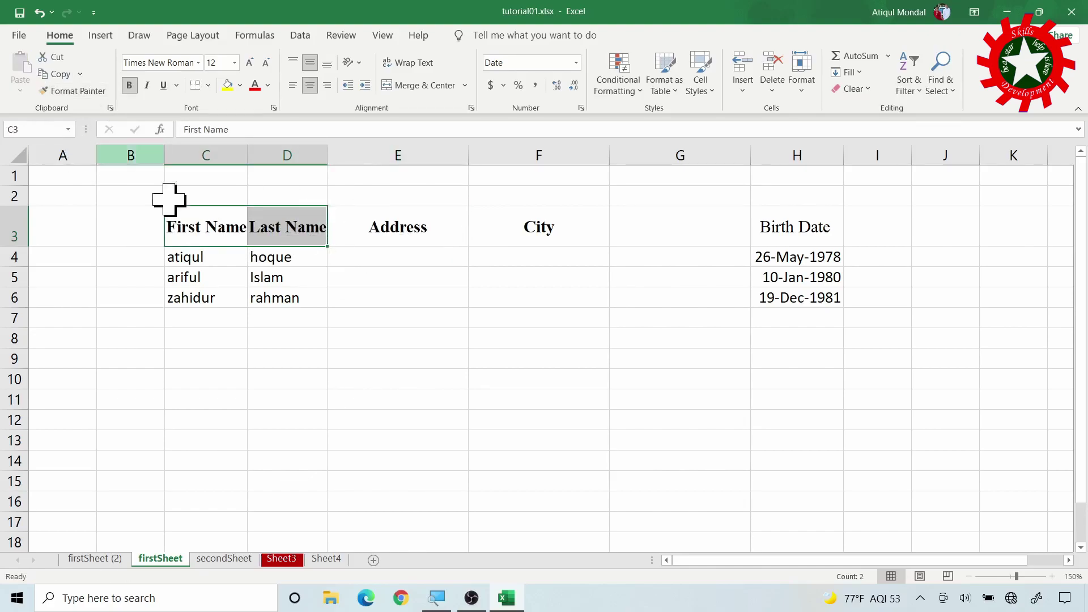
left_click(209, 230)
left_click(73, 91)
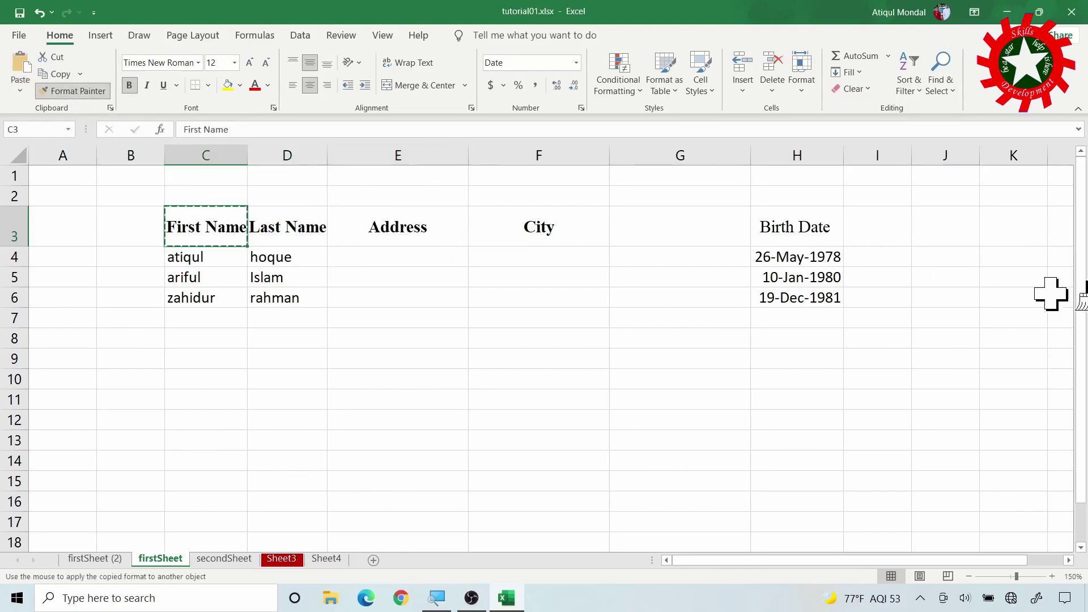
left_click(792, 230)
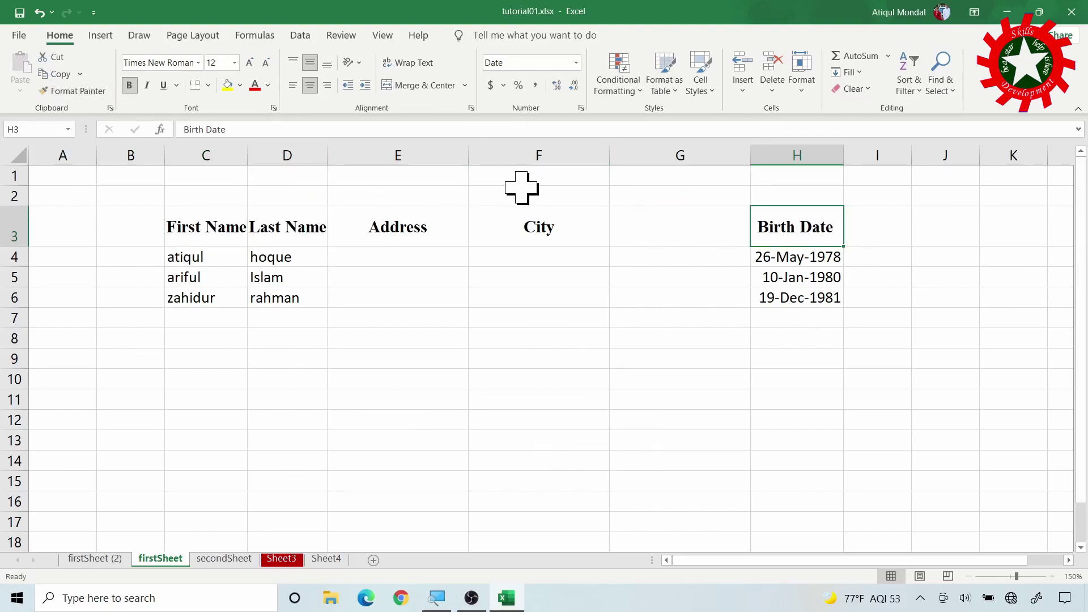
left_click(8, 277)
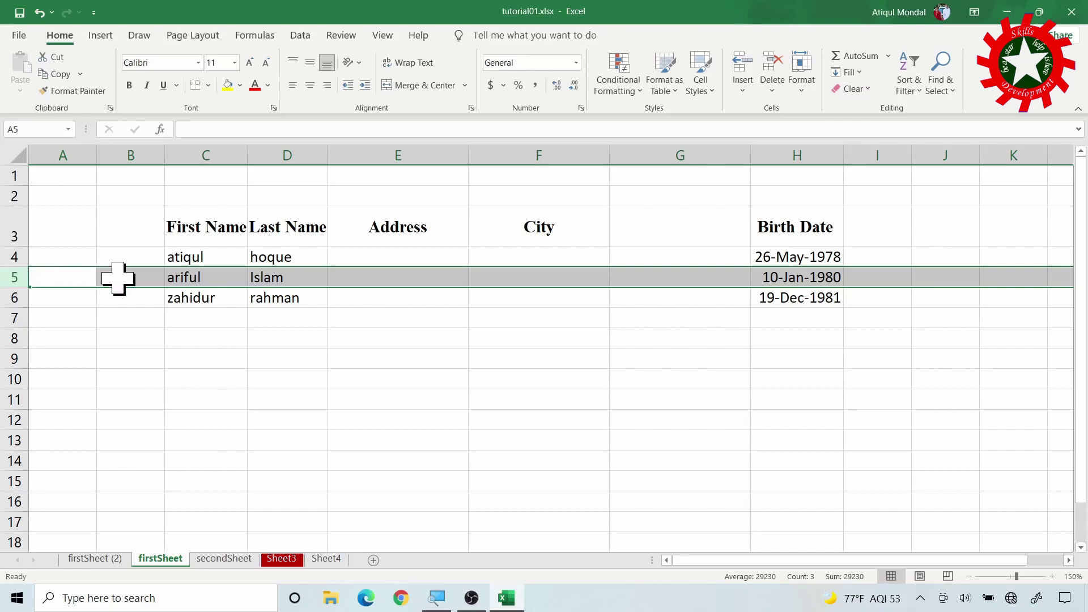
right_click(118, 278)
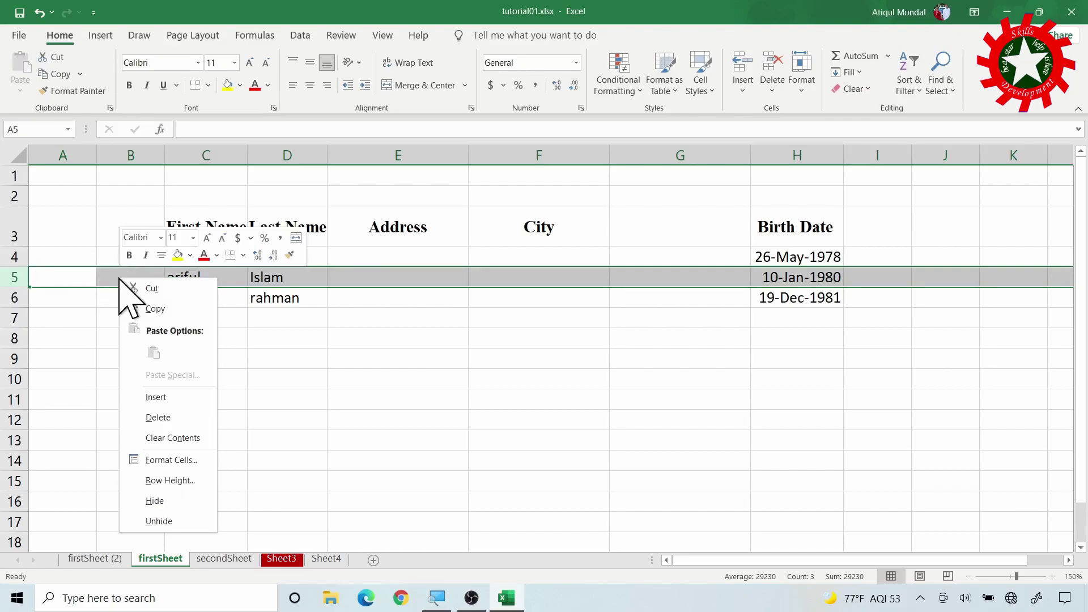
left_click(180, 398)
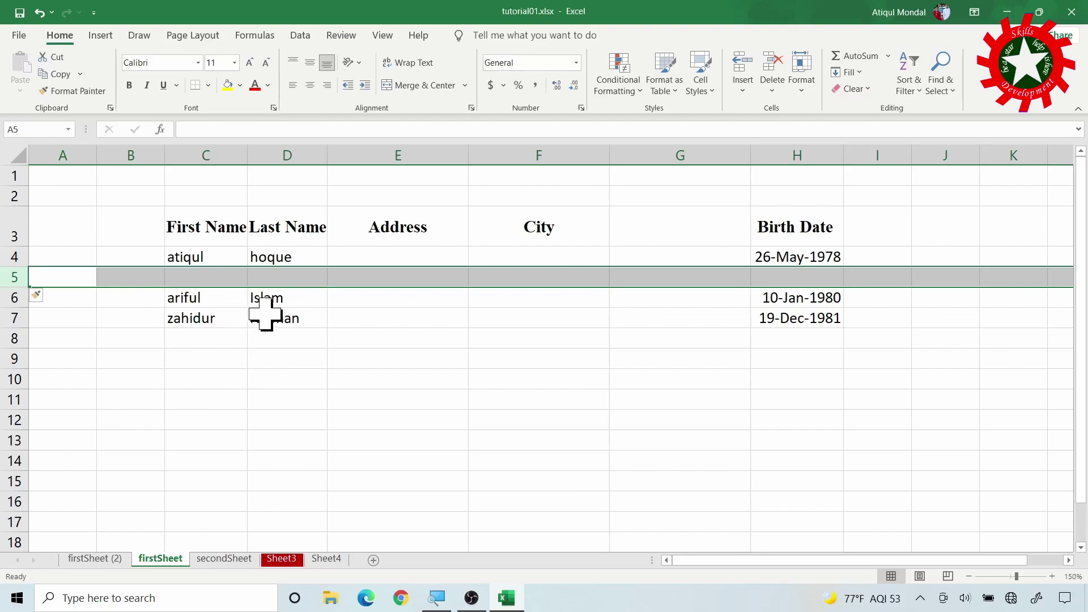
left_click(297, 295)
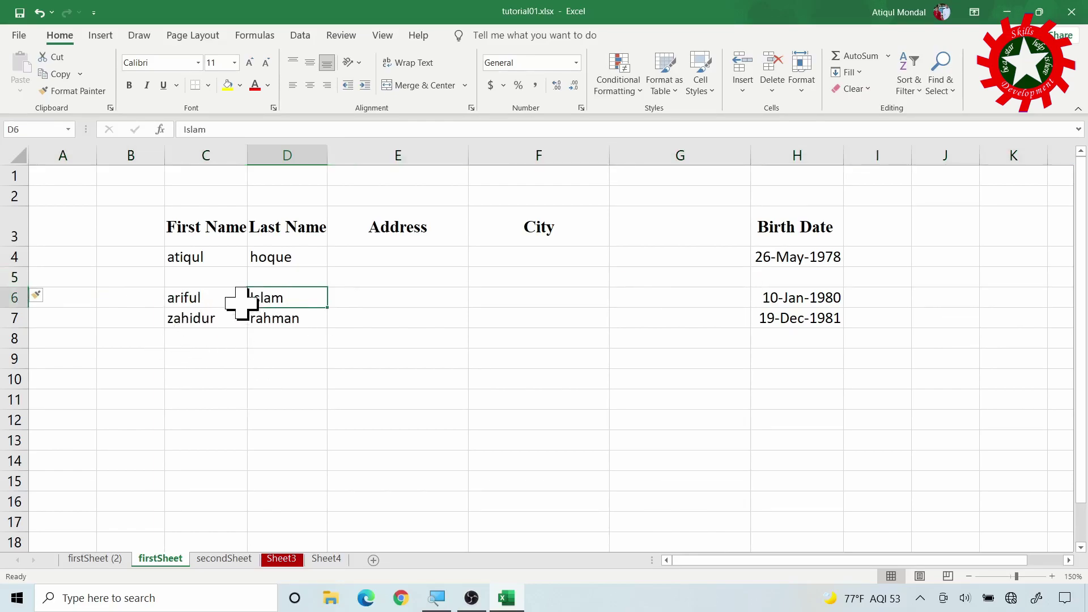
left_click(189, 321)
right_click(210, 322)
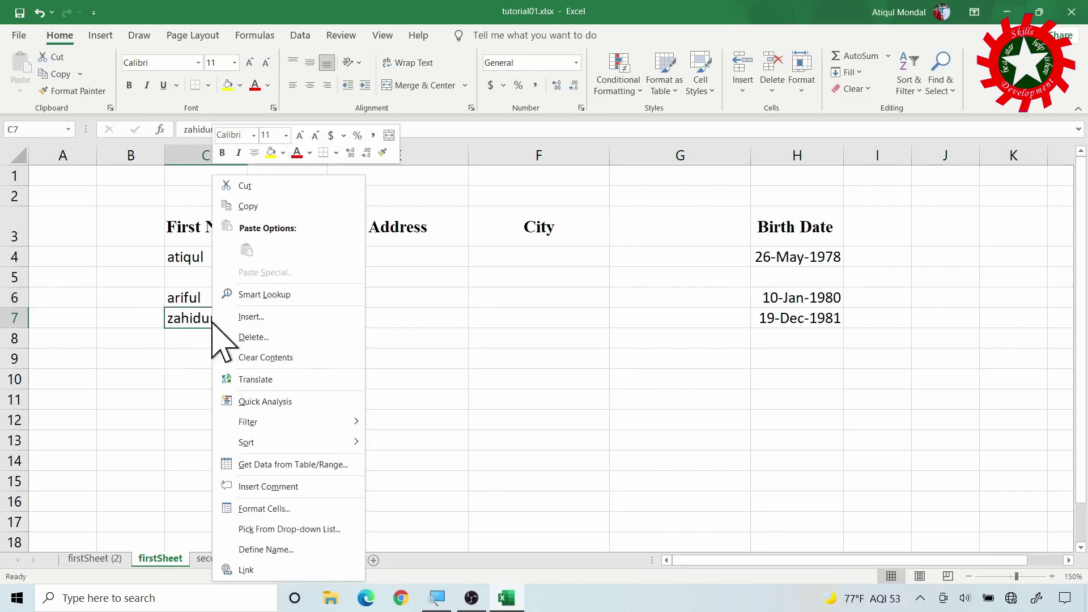
left_click(262, 318)
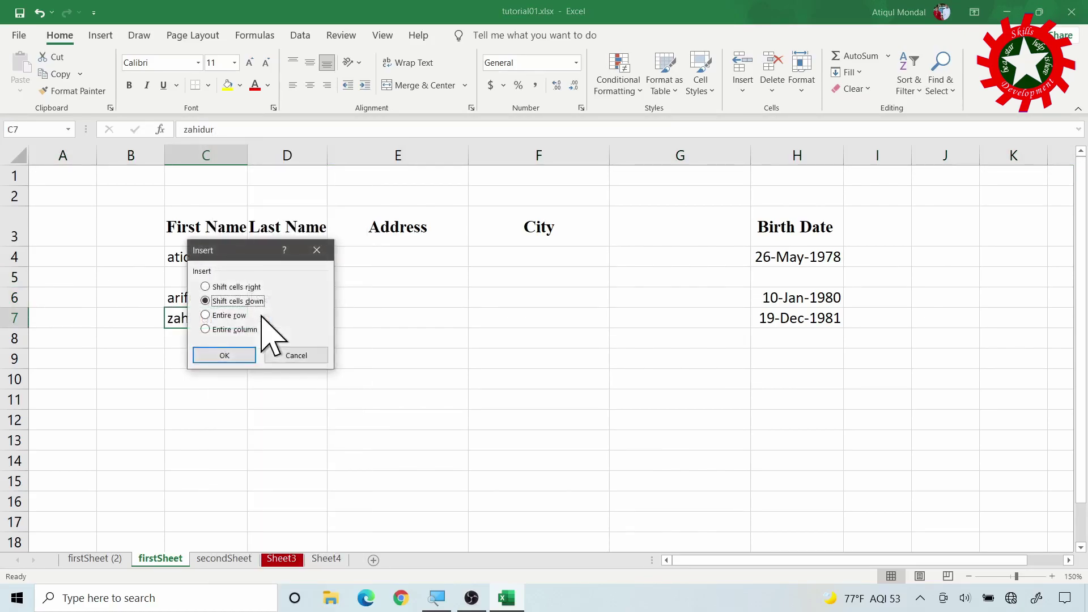
left_click(230, 315)
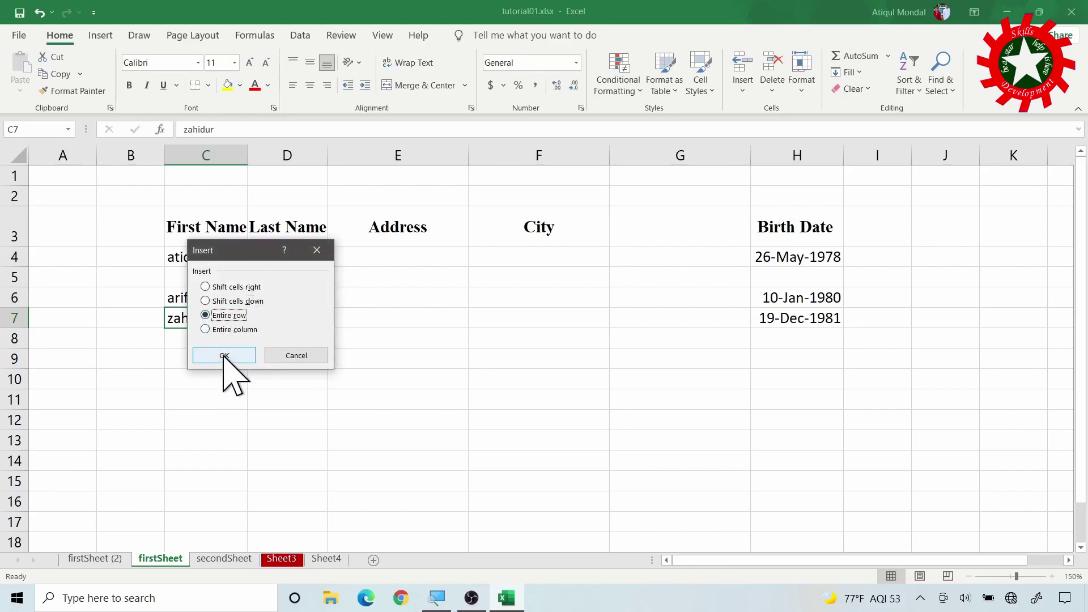
left_click(226, 356)
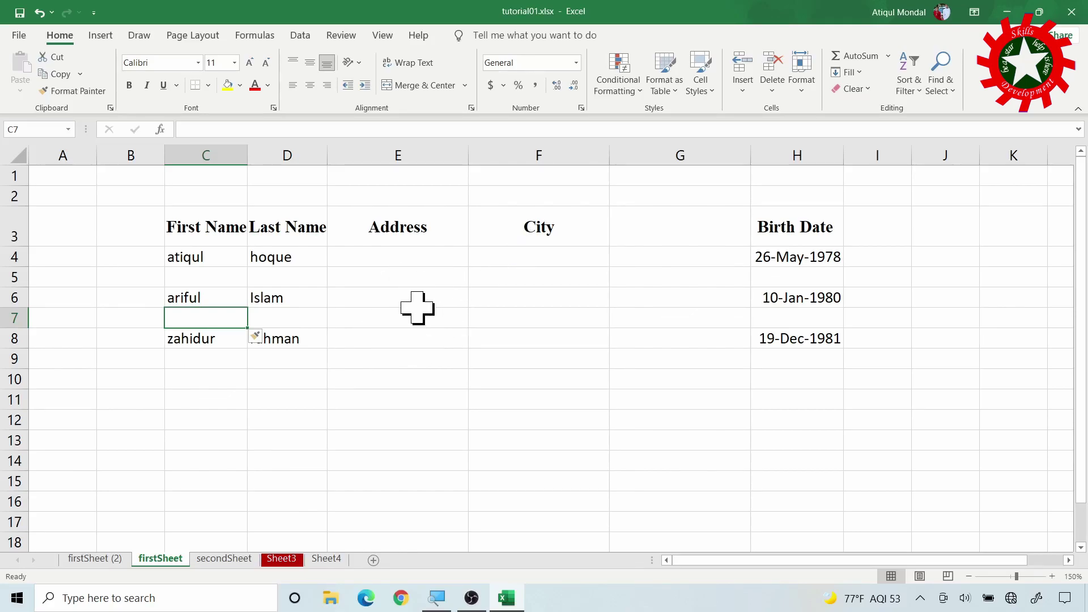
key("ctrl+z")
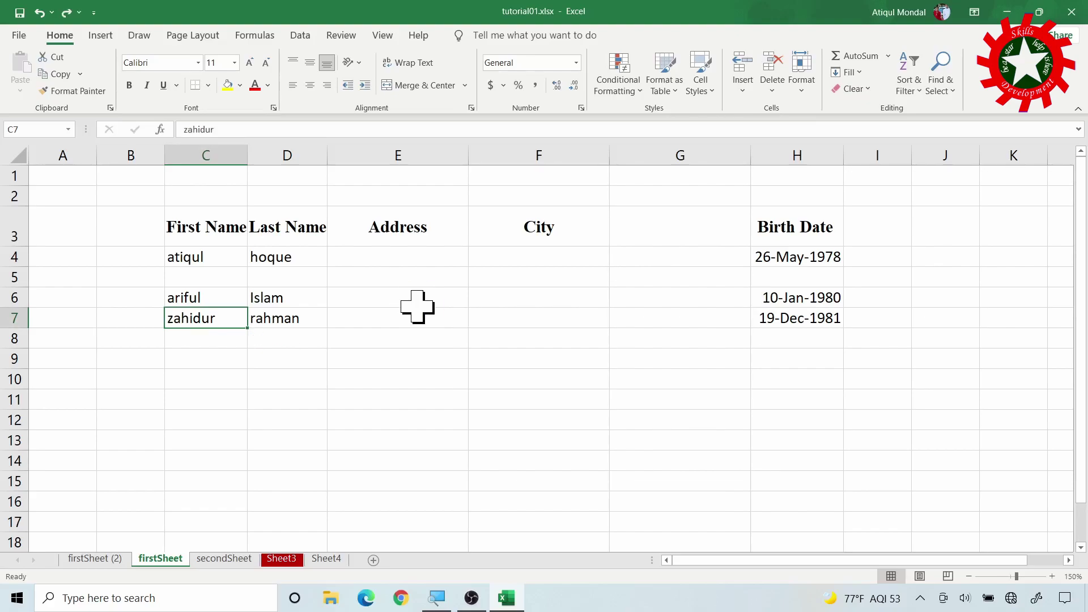
key("ctrl+z")
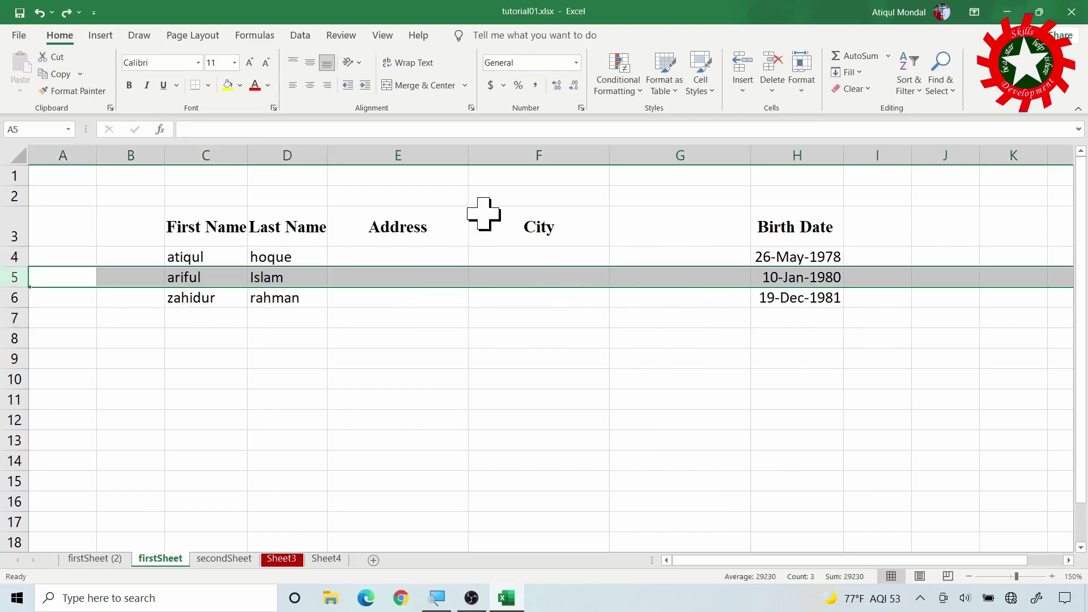
Enter the first person's street address in E4 and adjust column E's width
left_click(397, 256)
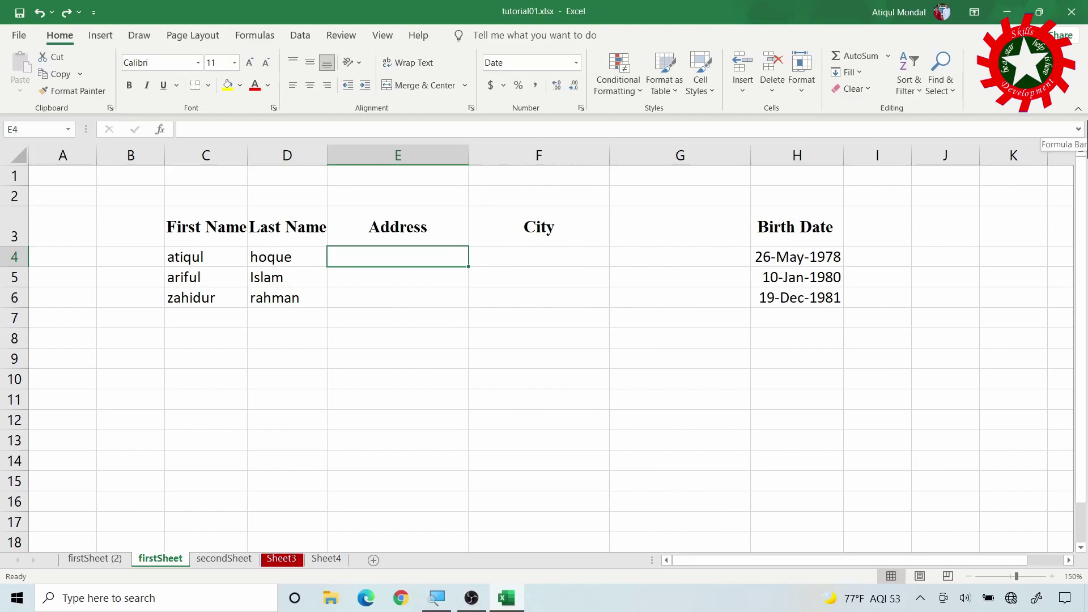
type("123 Main Street Apt 1234")
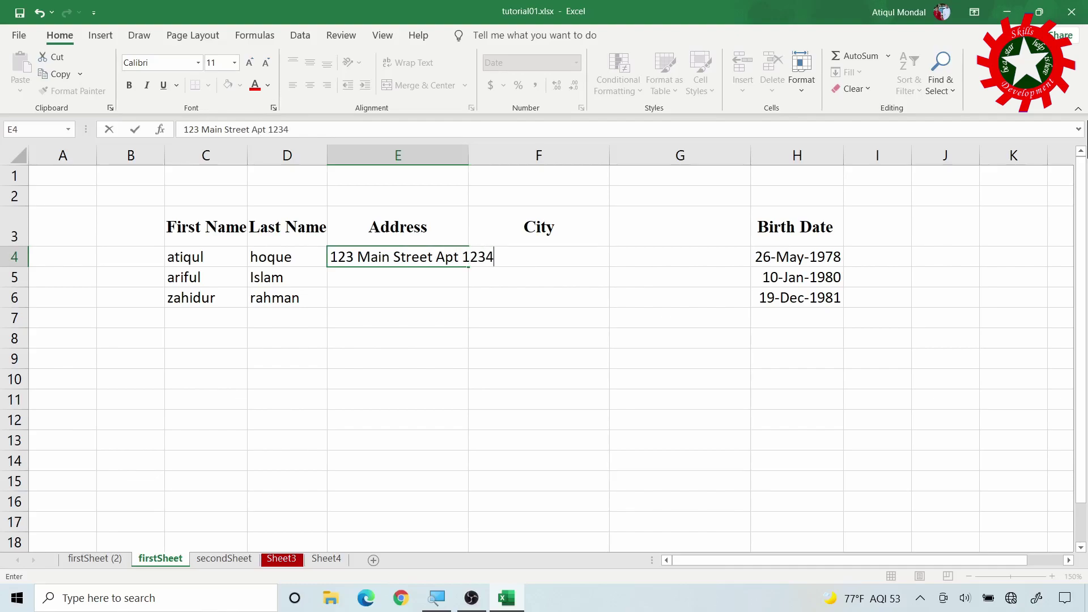
key("Tab")
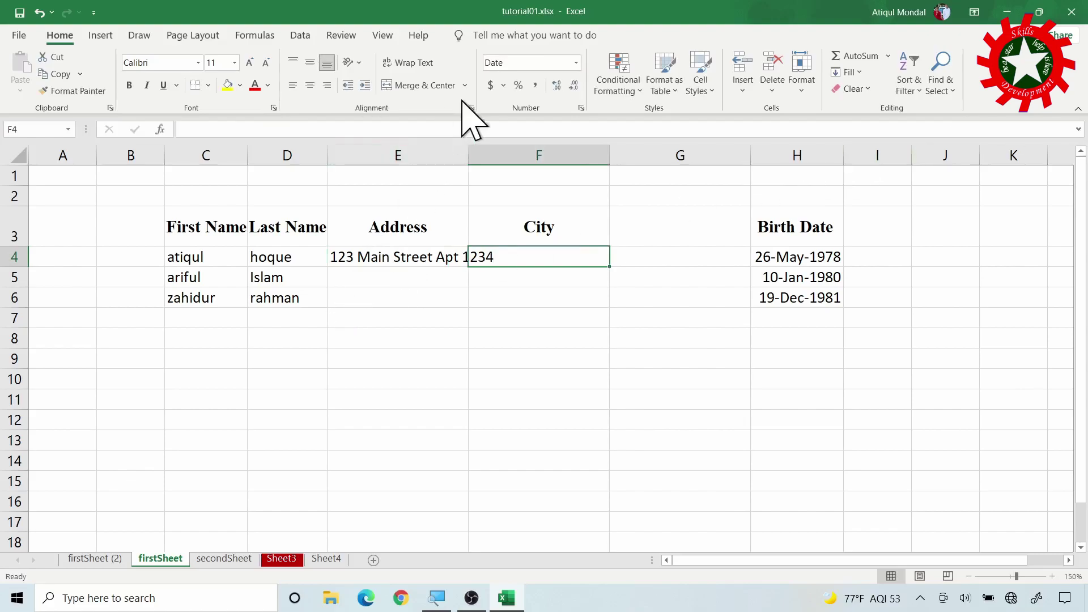
left_click_drag(468, 161, 494, 161)
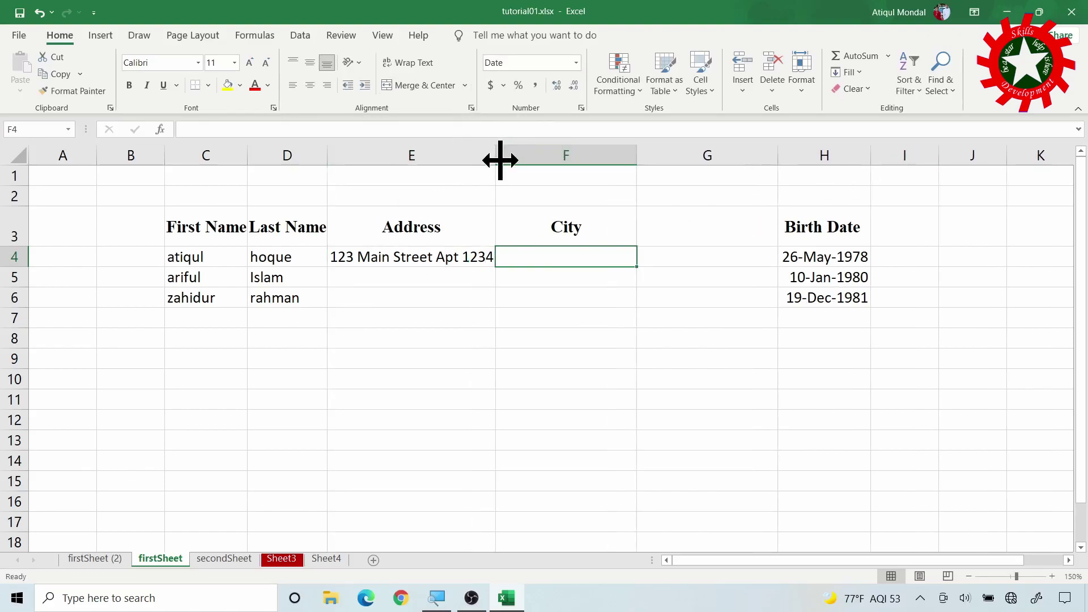
left_click_drag(496, 160, 500, 160)
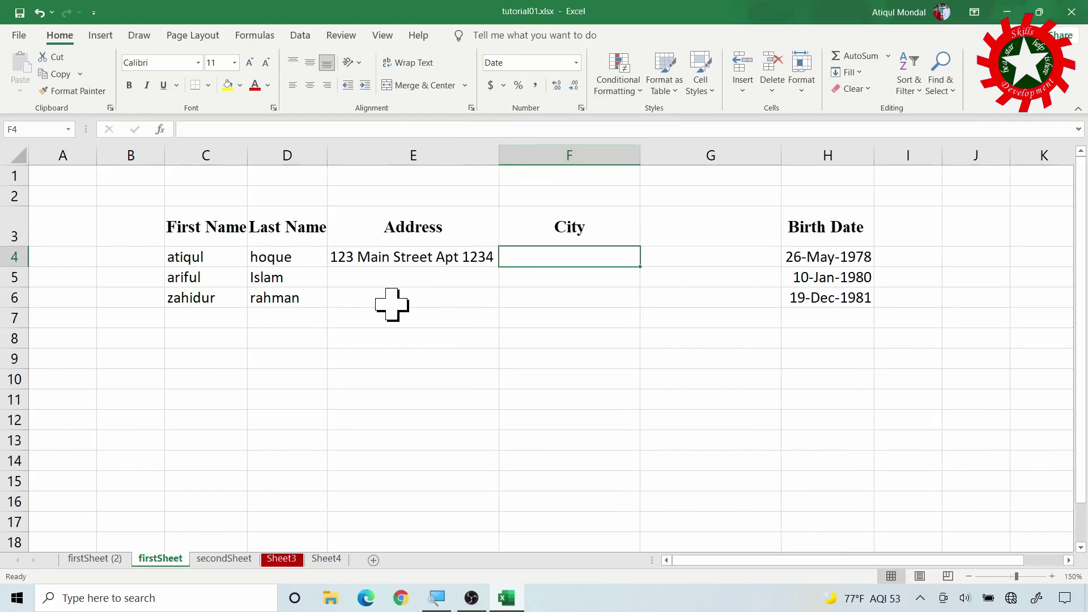
mouse_move(499, 160)
left_mouse_down()
mouse_move(454, 175)
mouse_move(464, 173)
left_mouse_up()
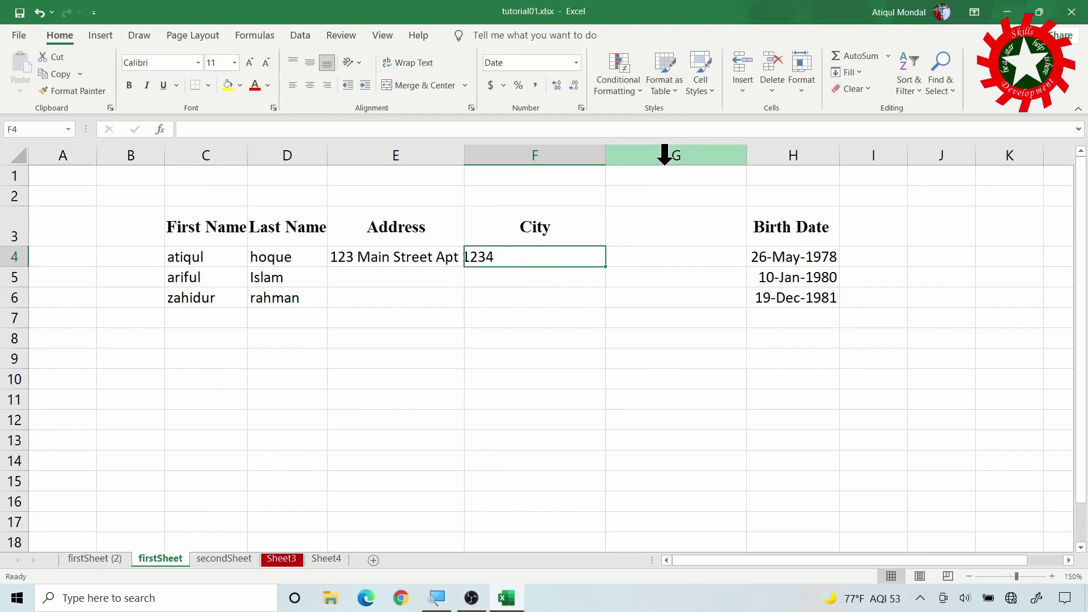
left_click(395, 263)
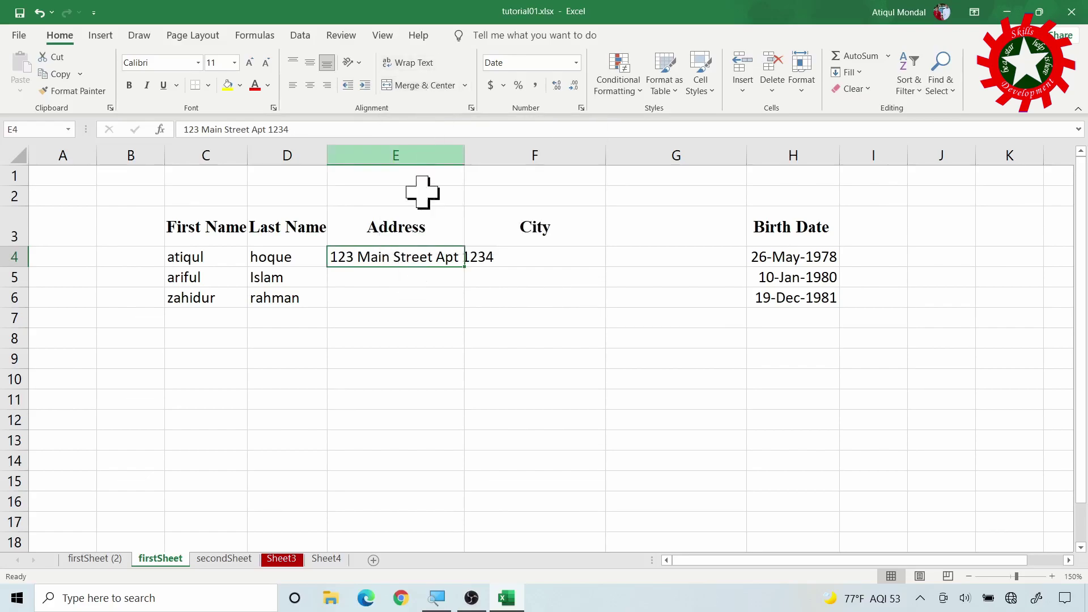
Enter the second street address in E5 and turn on Wrap Text for column E
left_click(409, 63)
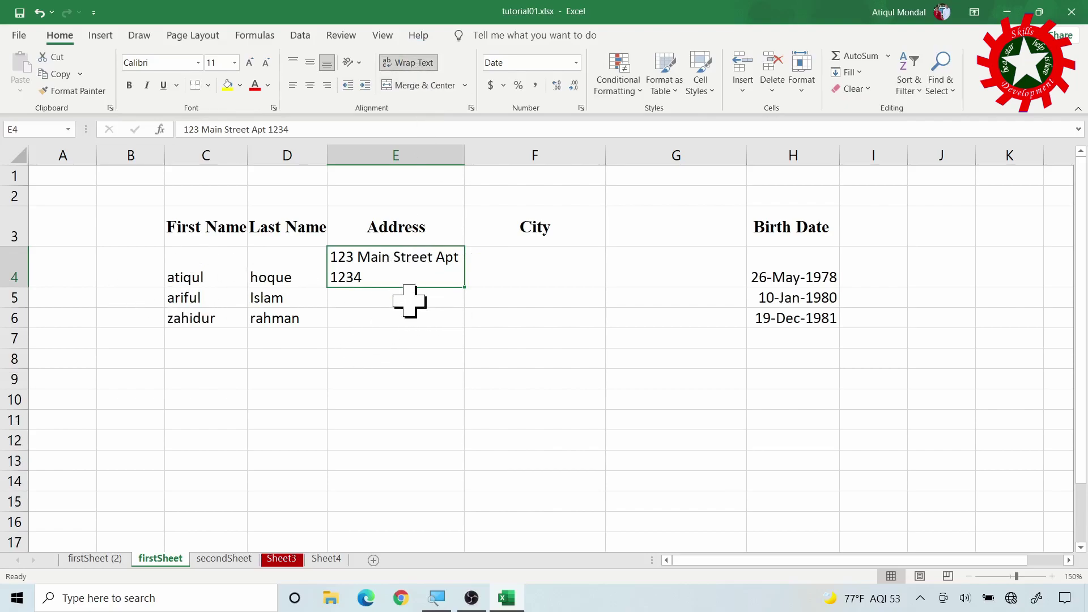
left_click(372, 299)
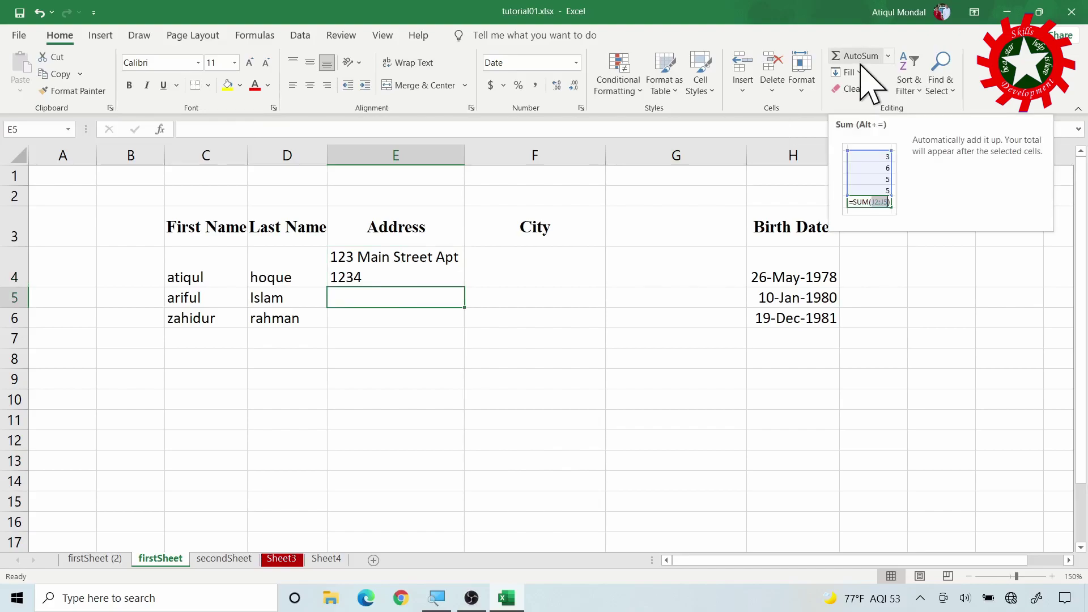
type("345 Front Street Apt 2345")
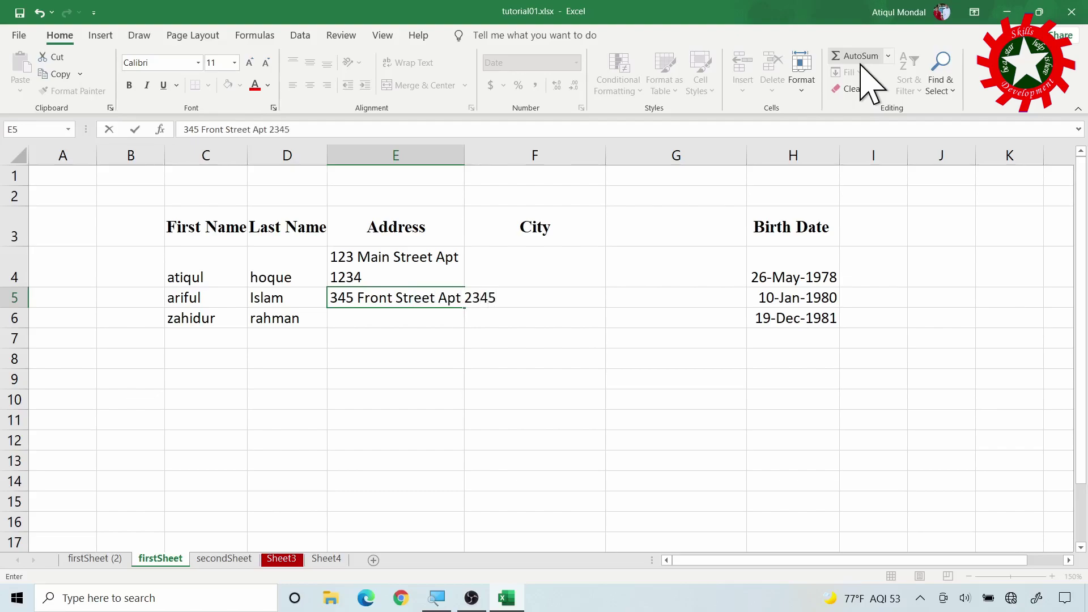
key("Return")
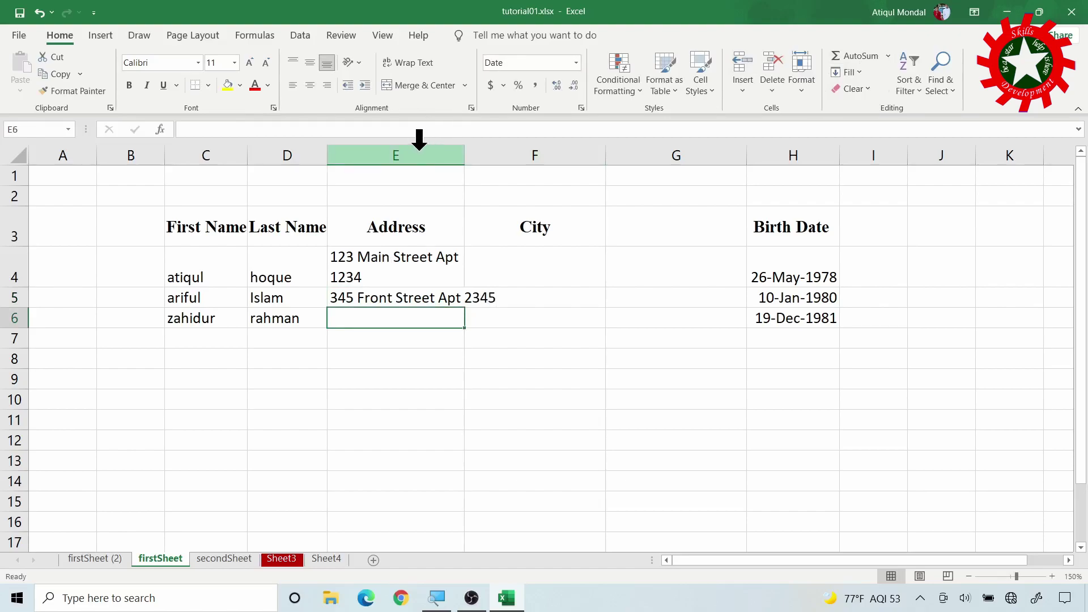
left_click(410, 146)
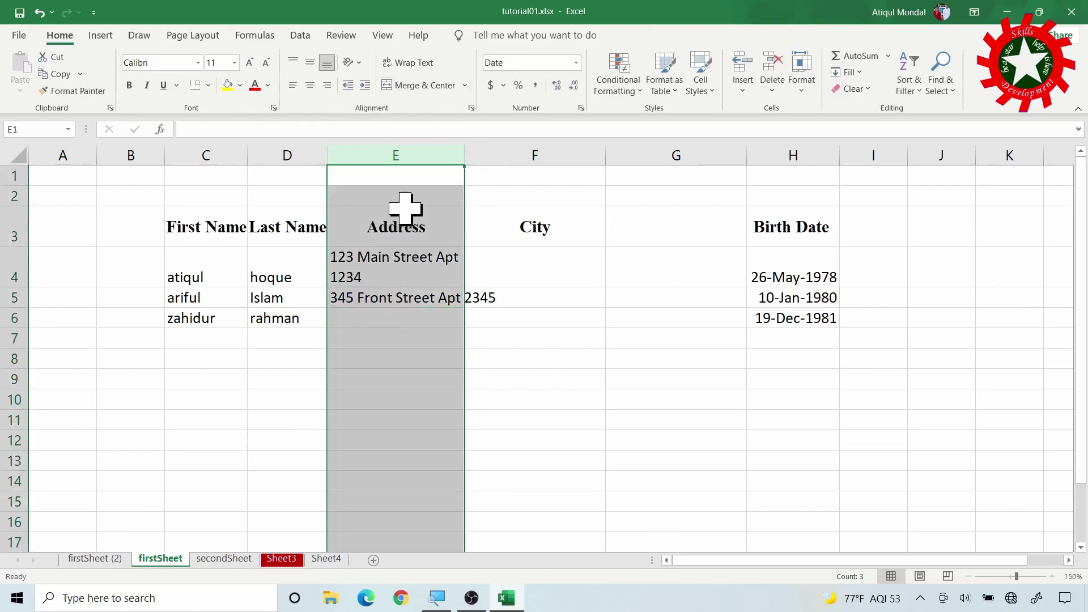
left_click(425, 62)
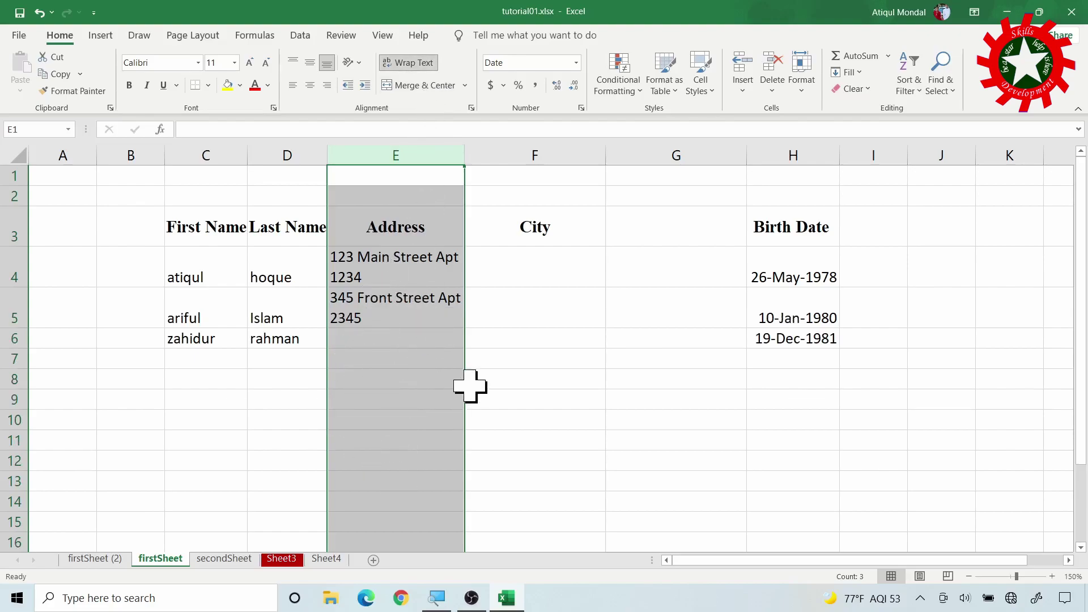
left_click(384, 340)
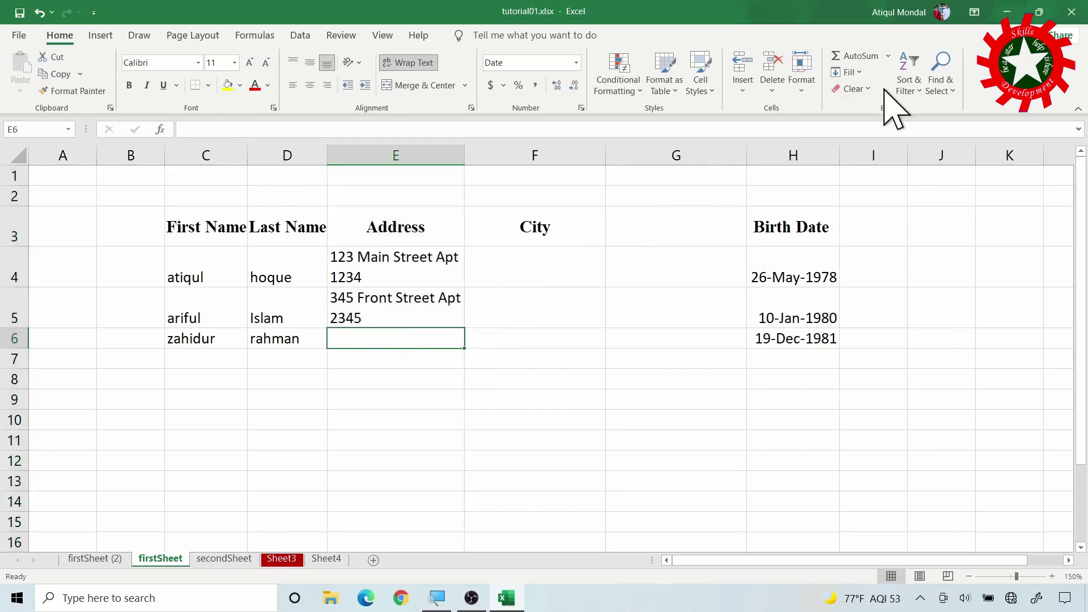
Enter the third street address in E6 and the first person's city in F4
type("456 Second Street")
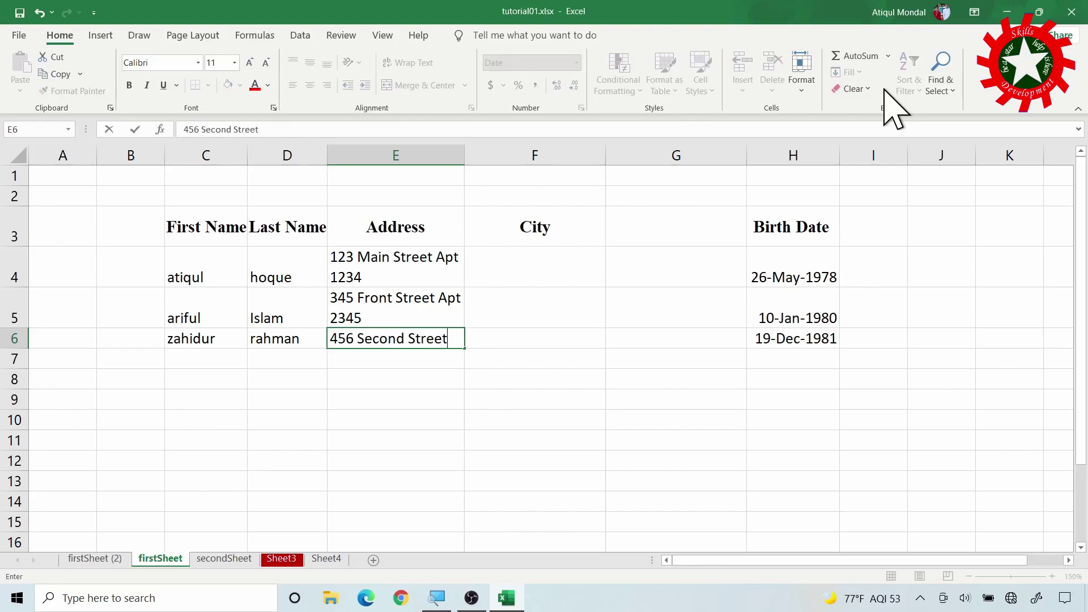
key("Tab")
key("Up")
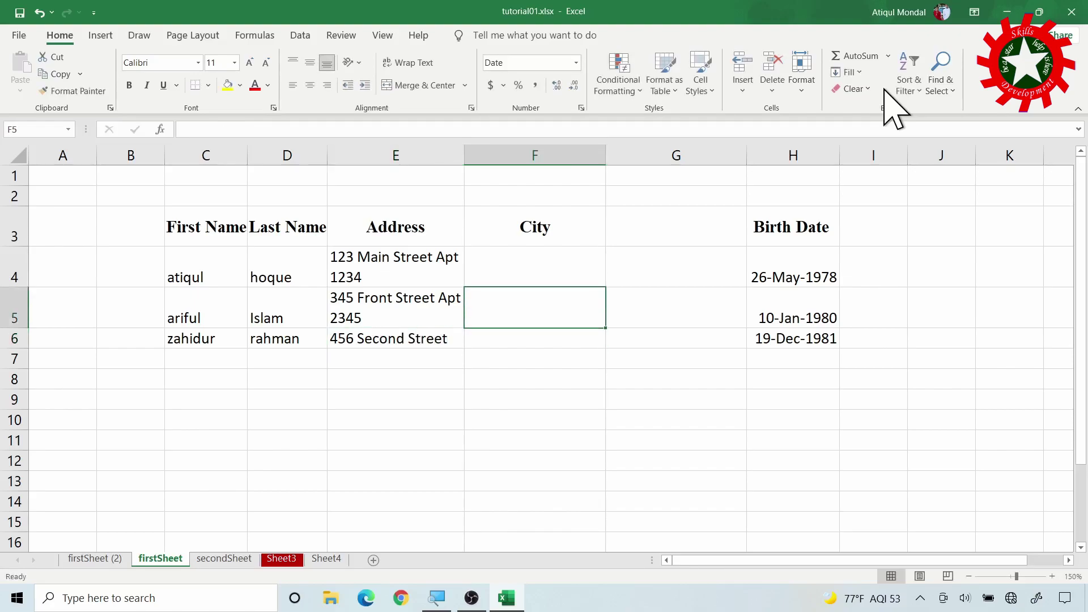
key("Up")
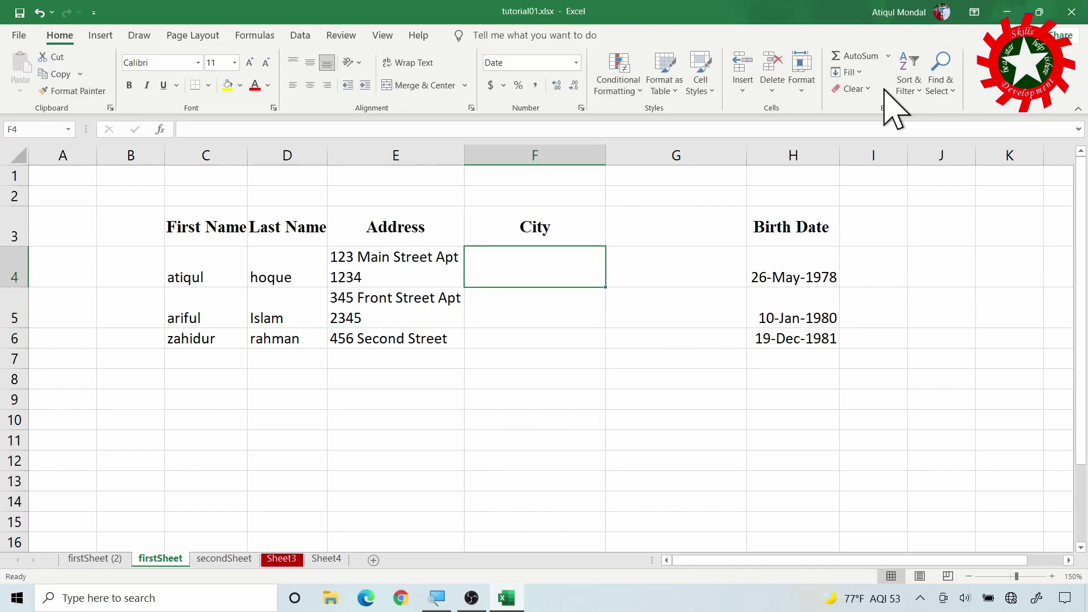
type("Philadelphia")
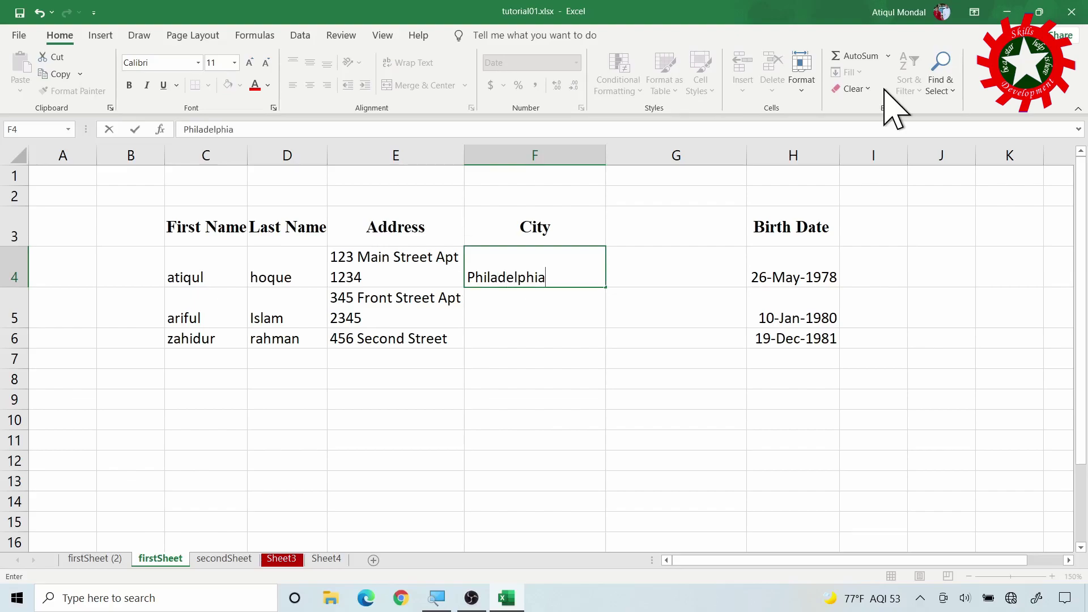
key("Tab")
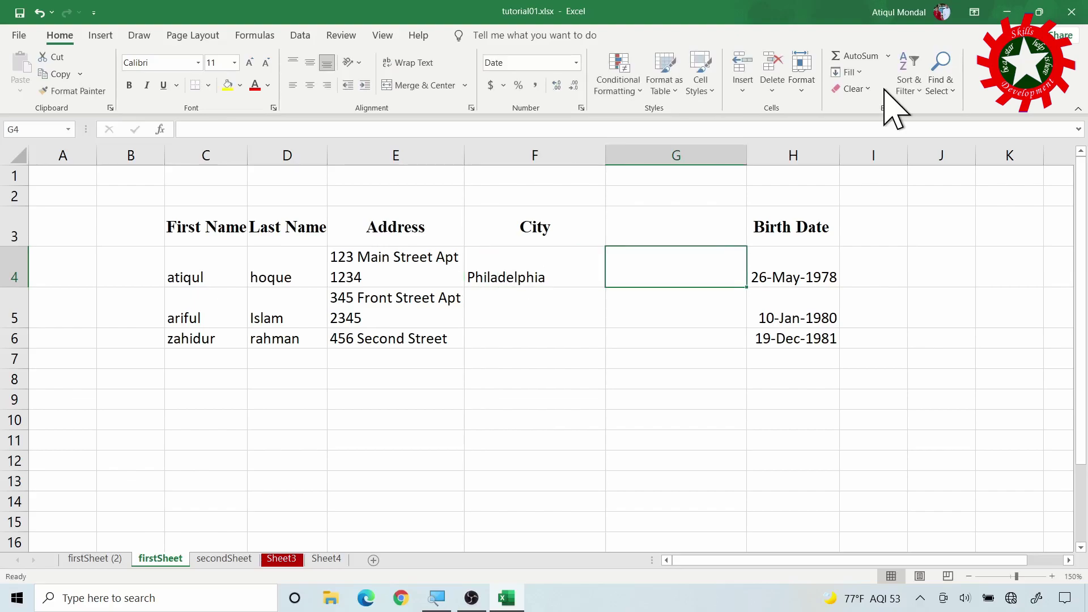
Add the State header in G3 and fill in the remaining cities and state codes for rows 4–6
key("Up")
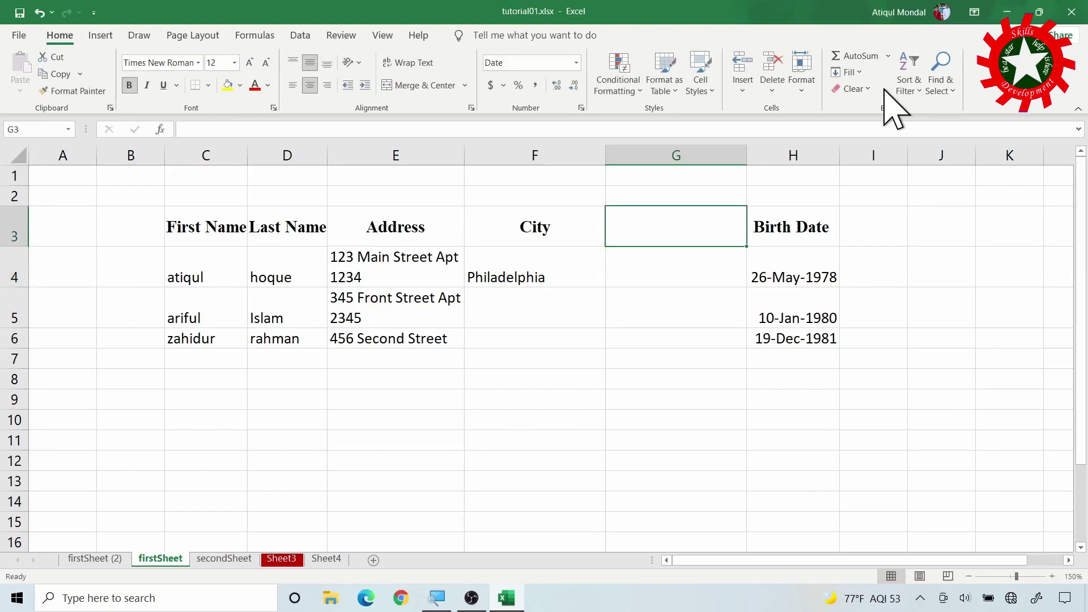
type("State")
key("Return")
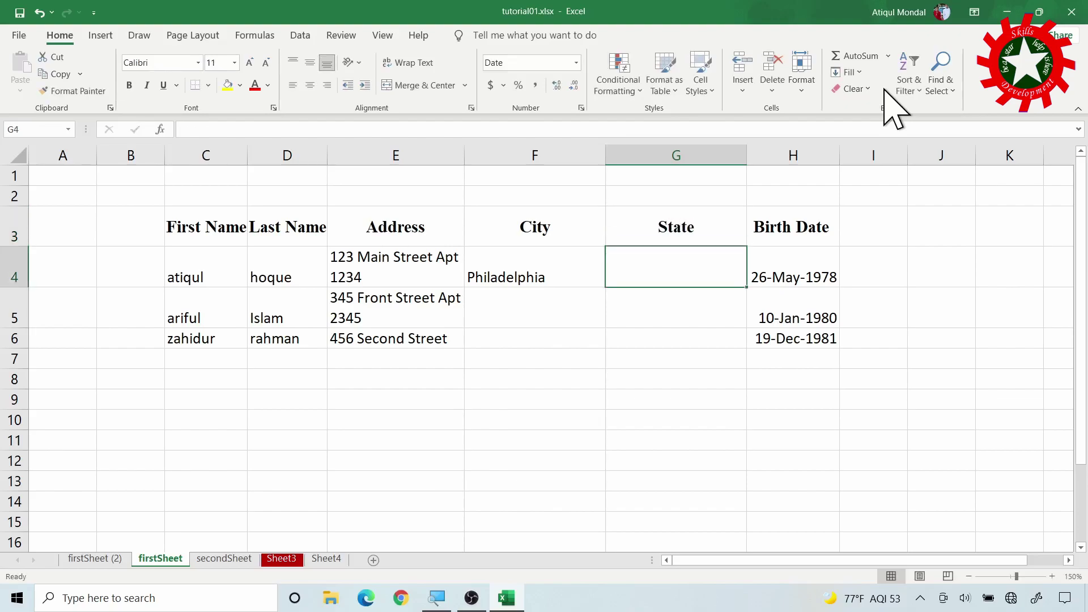
type("PA")
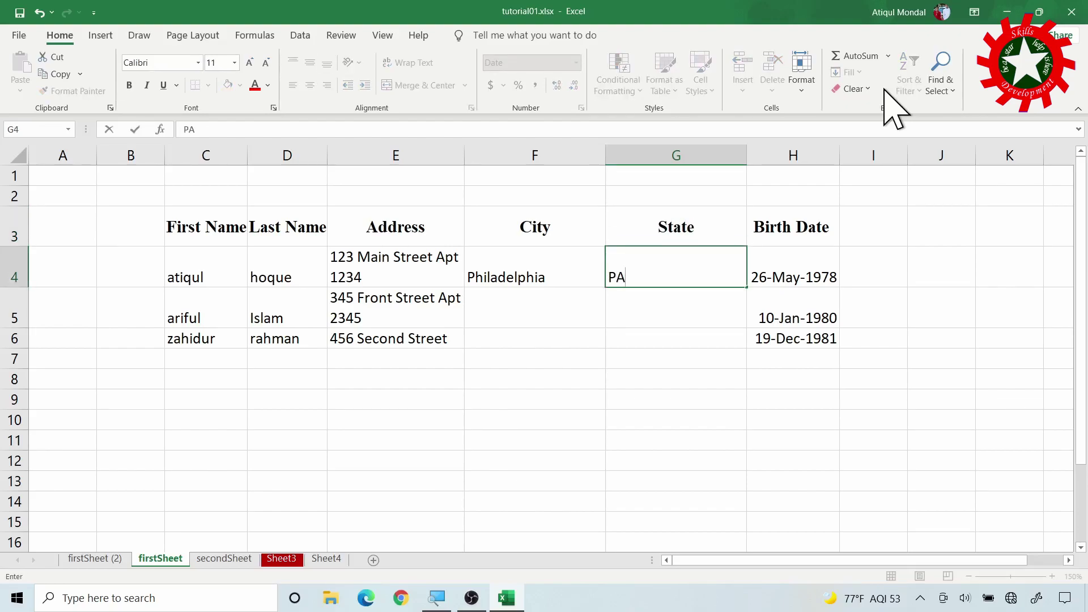
key("Return")
key("Left")
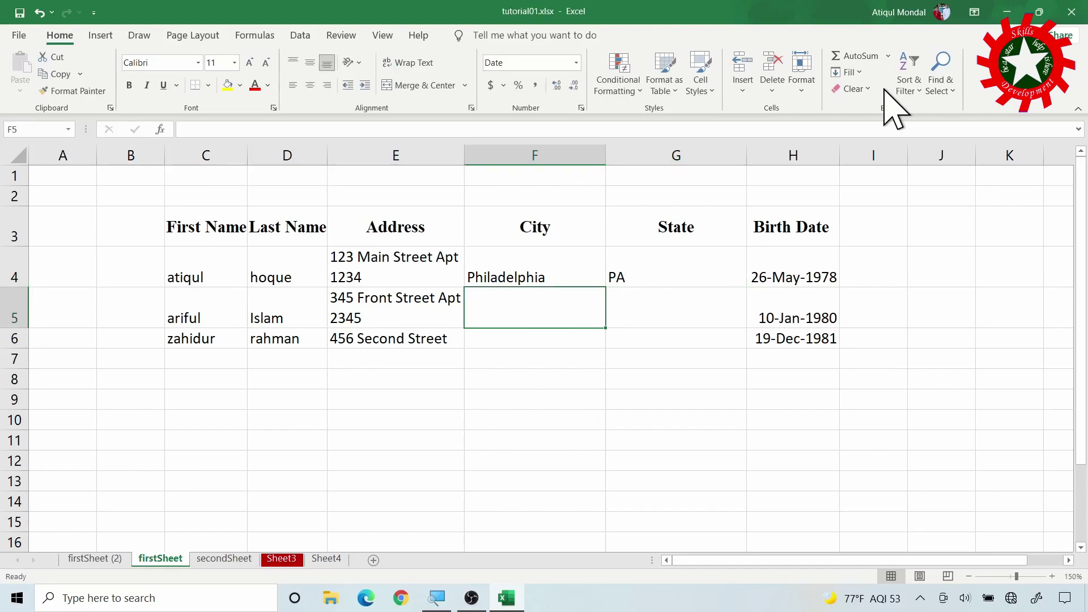
type("Brooklyn")
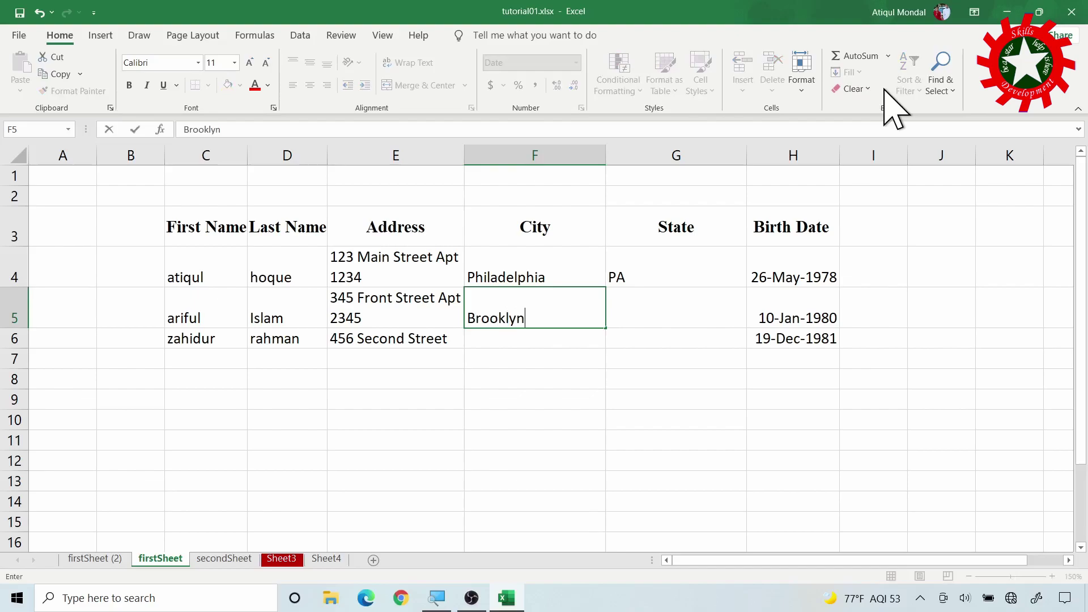
key("Tab")
type("N")
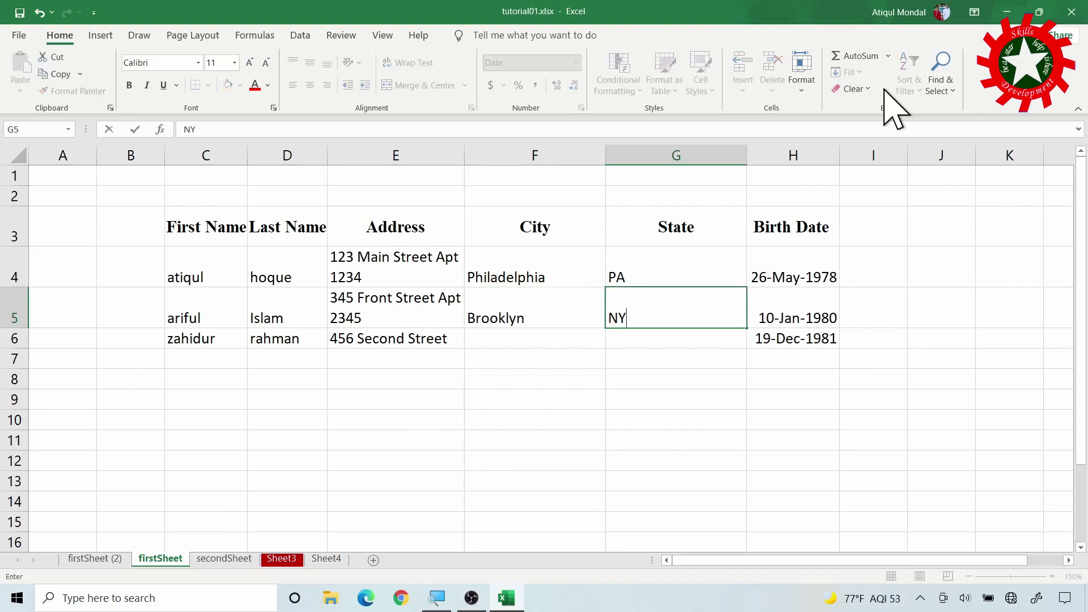
key("Return")
key("Left")
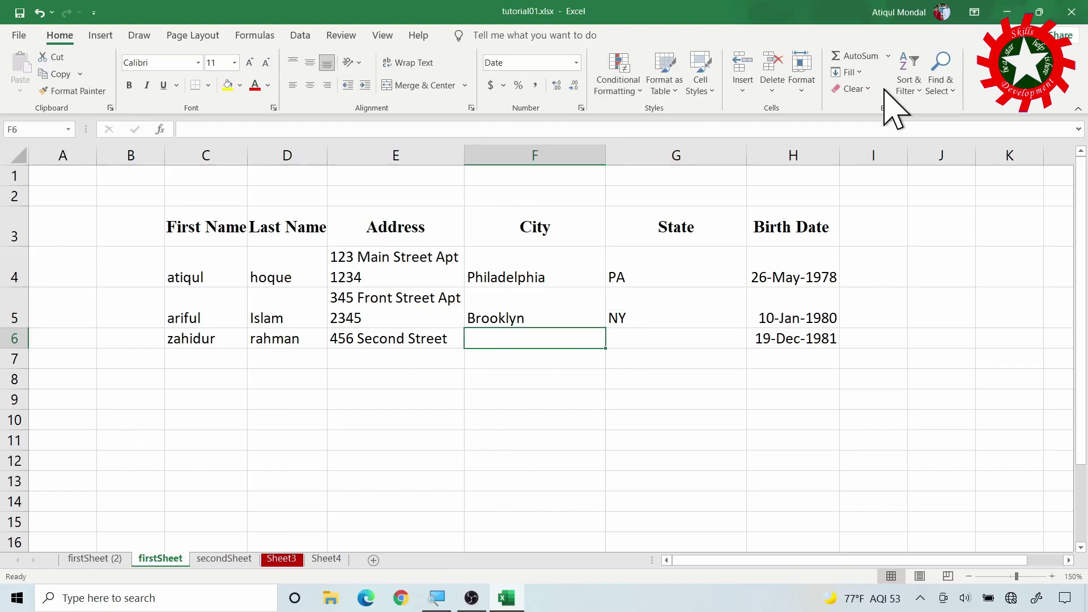
type("Somerset")
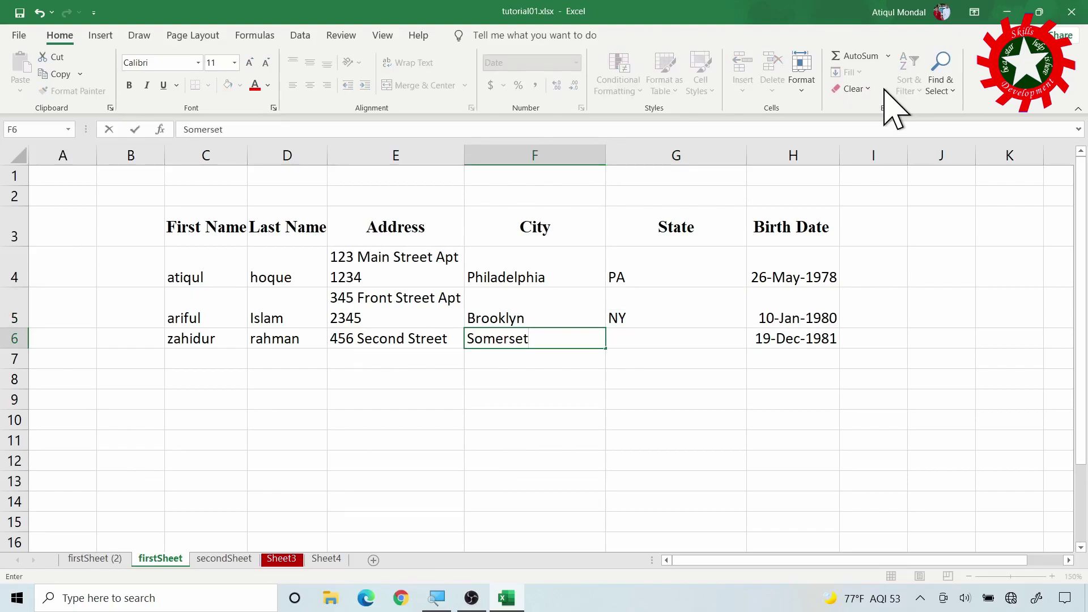
key("Tab")
type("N")
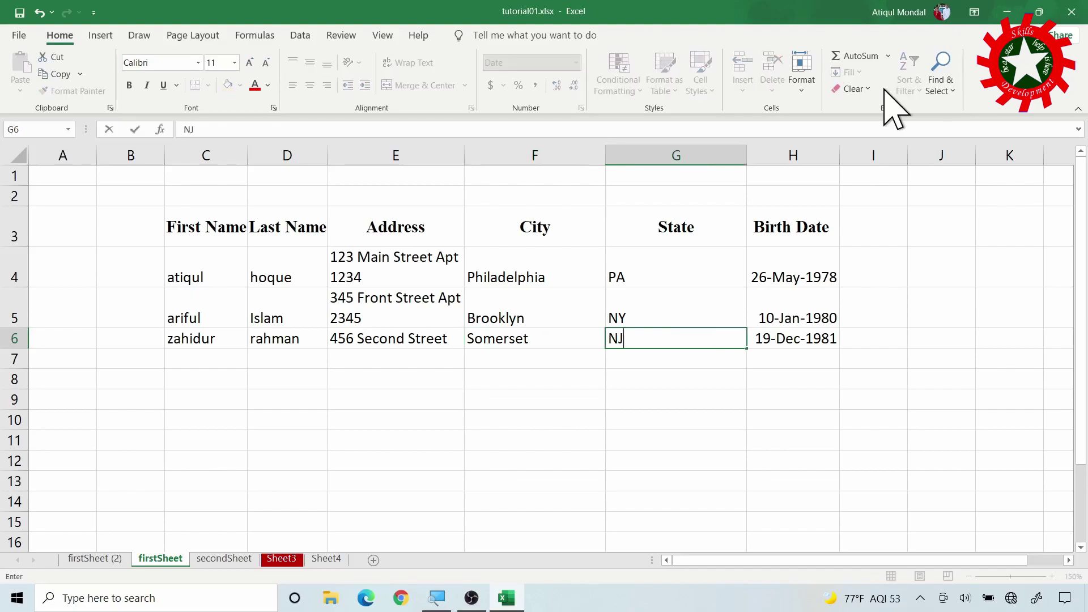
key("Return")
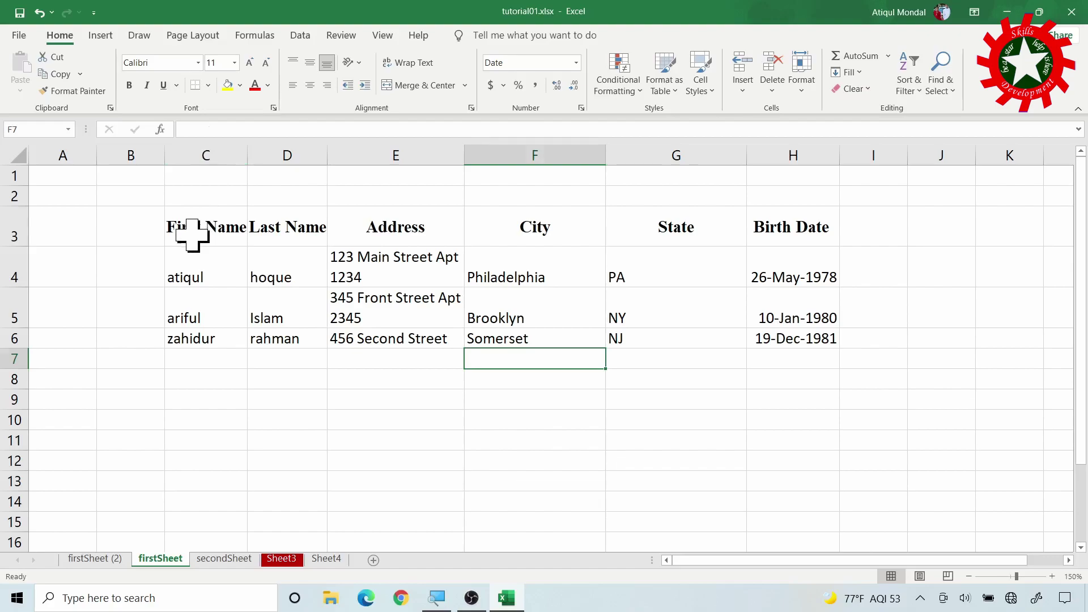
Sort only the First Name cells C3:C7 A to Z, continuing with the current selection
mouse_move(191, 234)
left_mouse_down()
mouse_move(197, 352)
mouse_move(211, 336)
left_mouse_up()
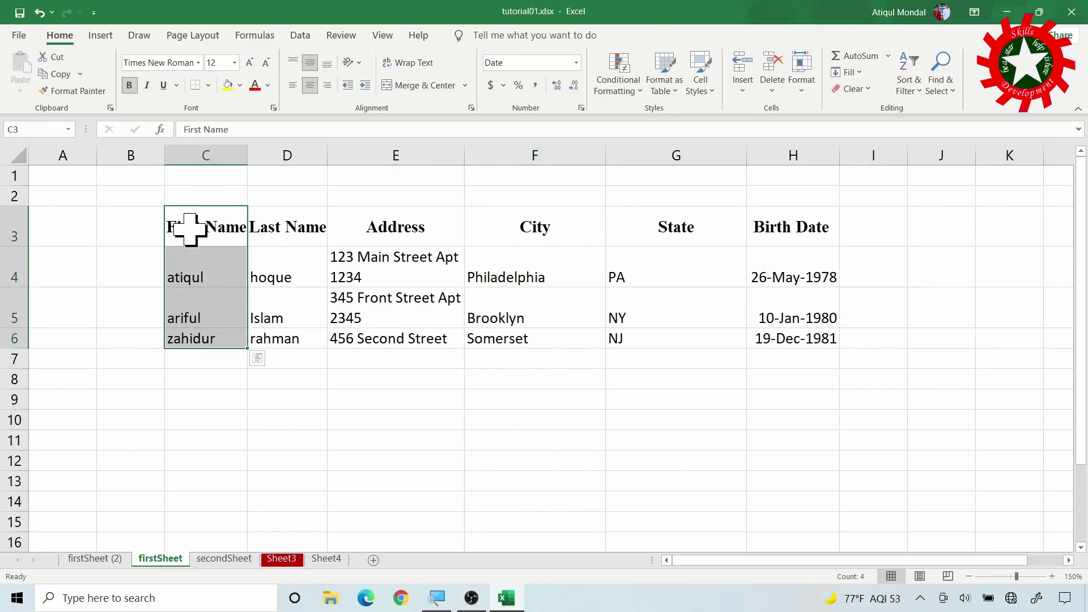
left_click(906, 63)
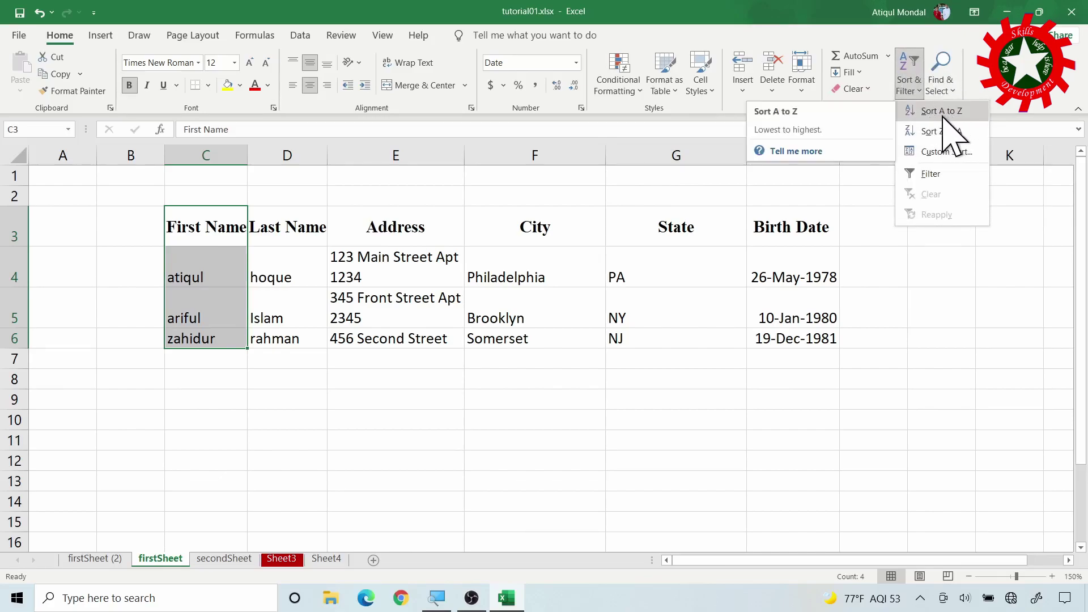
left_click(300, 37)
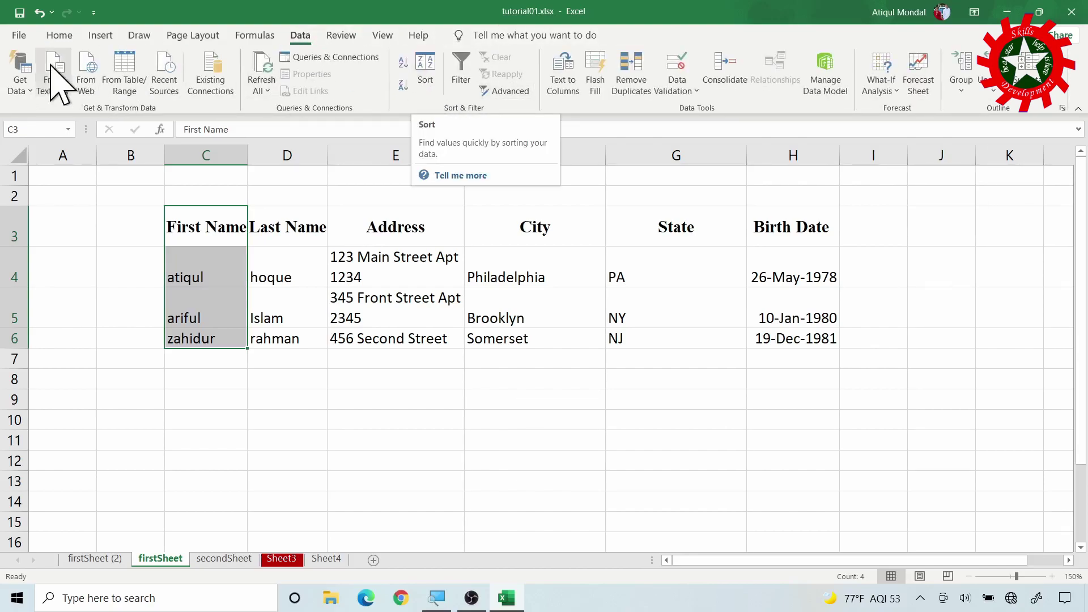
left_click(429, 59)
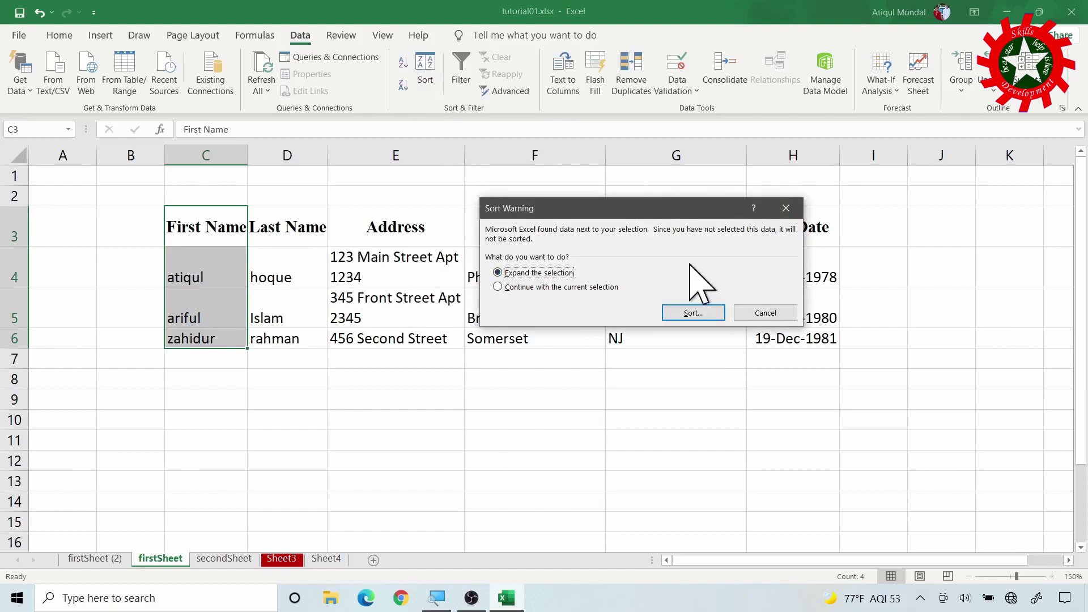
mouse_move(674, 209)
left_mouse_down()
mouse_move(614, 367)
mouse_move(589, 384)
left_mouse_up()
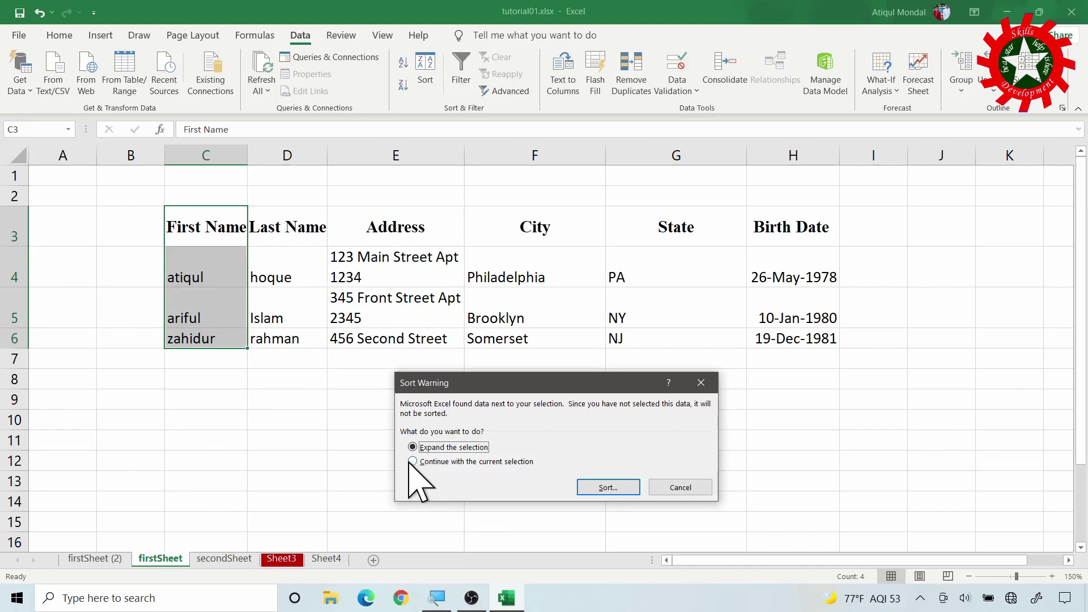
left_click(608, 487)
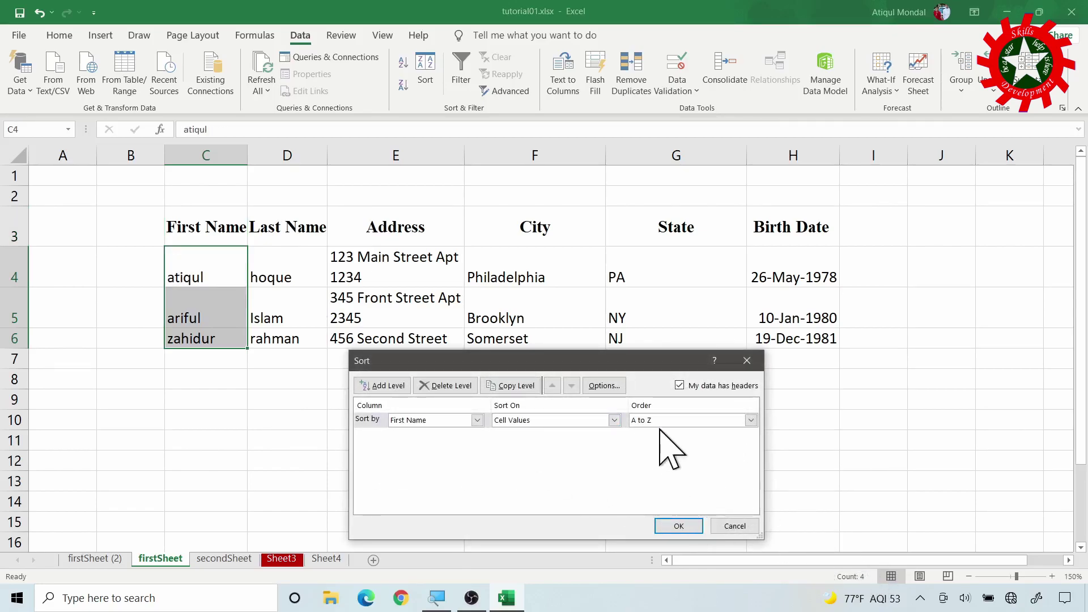
left_click(678, 525)
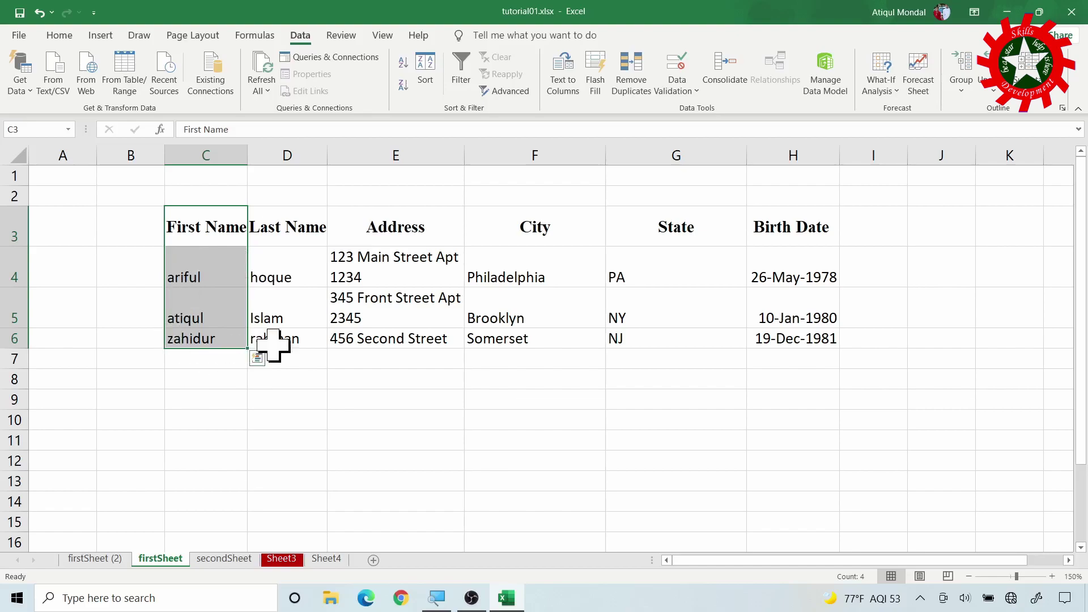
Undo the First Name sort, then sort the C3:H6 table by Last Name, Z to A
key("ctrl+z")
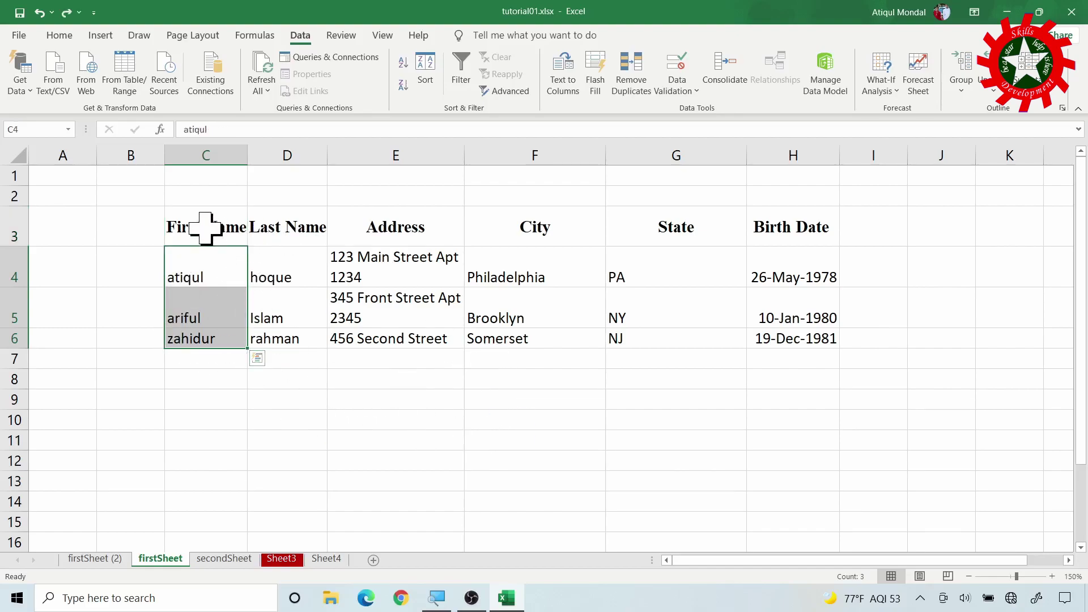
mouse_move(205, 228)
left_mouse_down()
mouse_move(802, 351)
mouse_move(801, 339)
left_mouse_up()
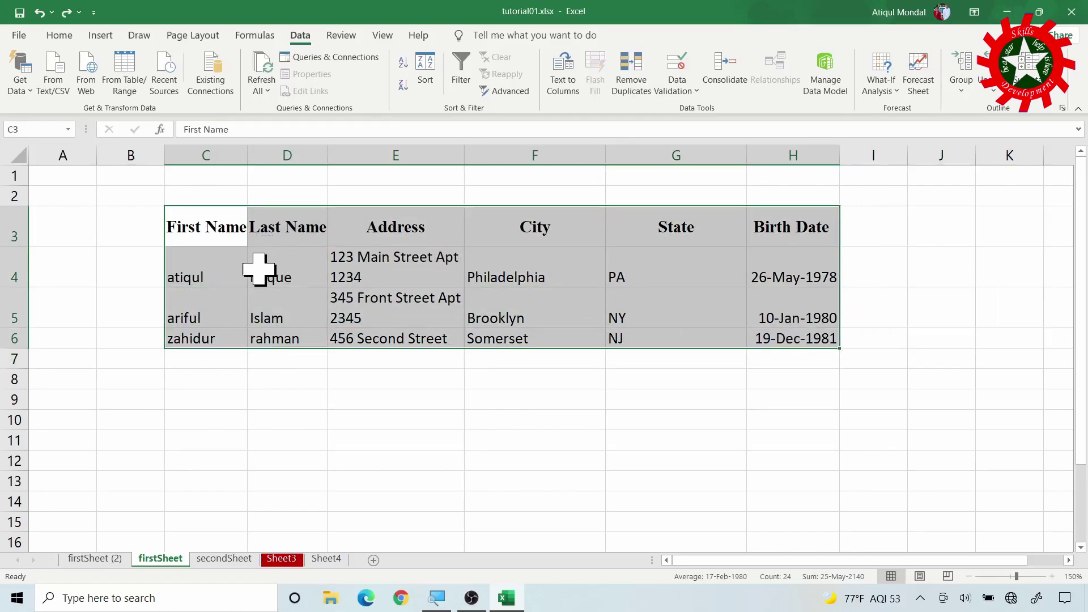
left_click(425, 74)
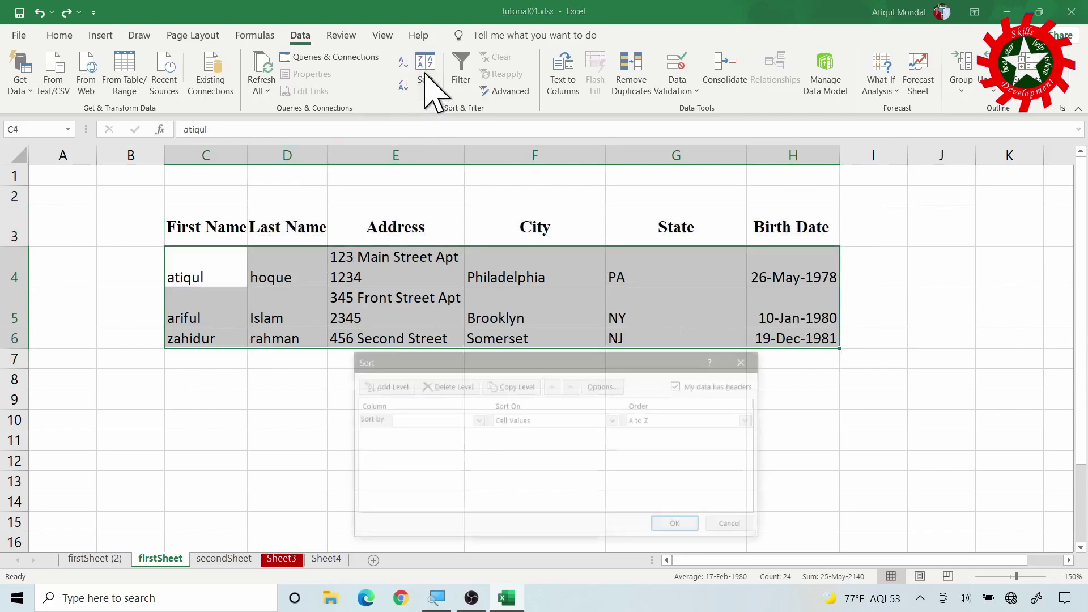
mouse_move(605, 360)
left_mouse_down()
mouse_move(596, 275)
mouse_move(607, 288)
left_mouse_up()
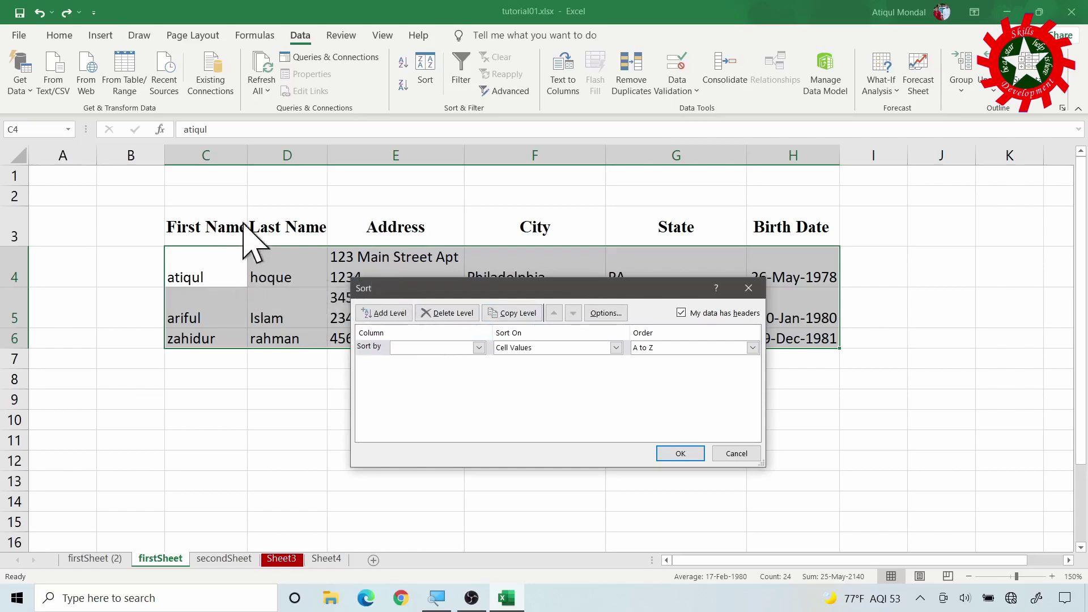
left_click(479, 348)
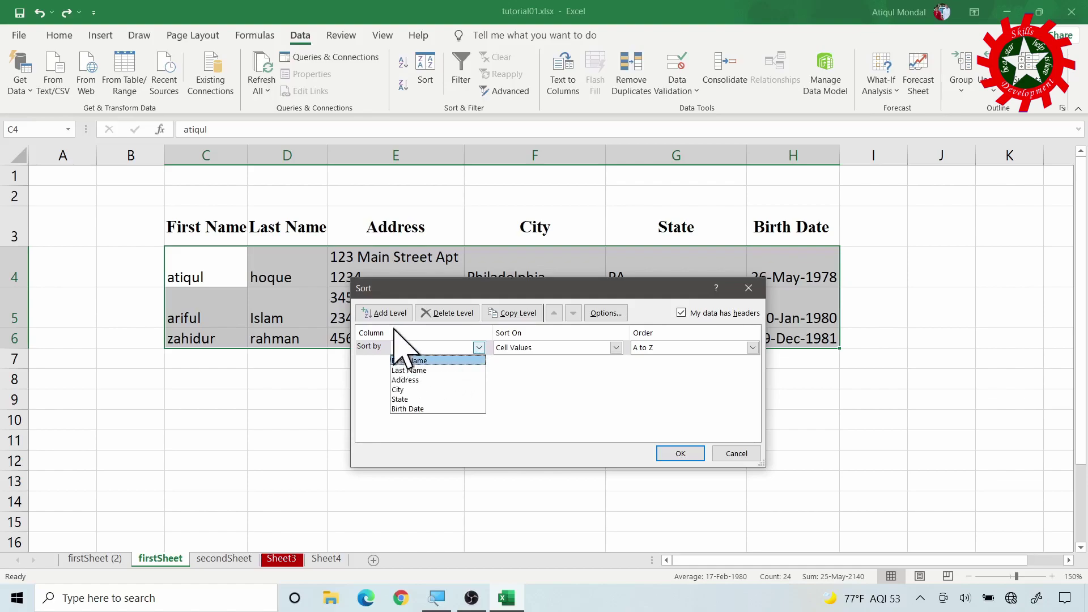
left_click(425, 371)
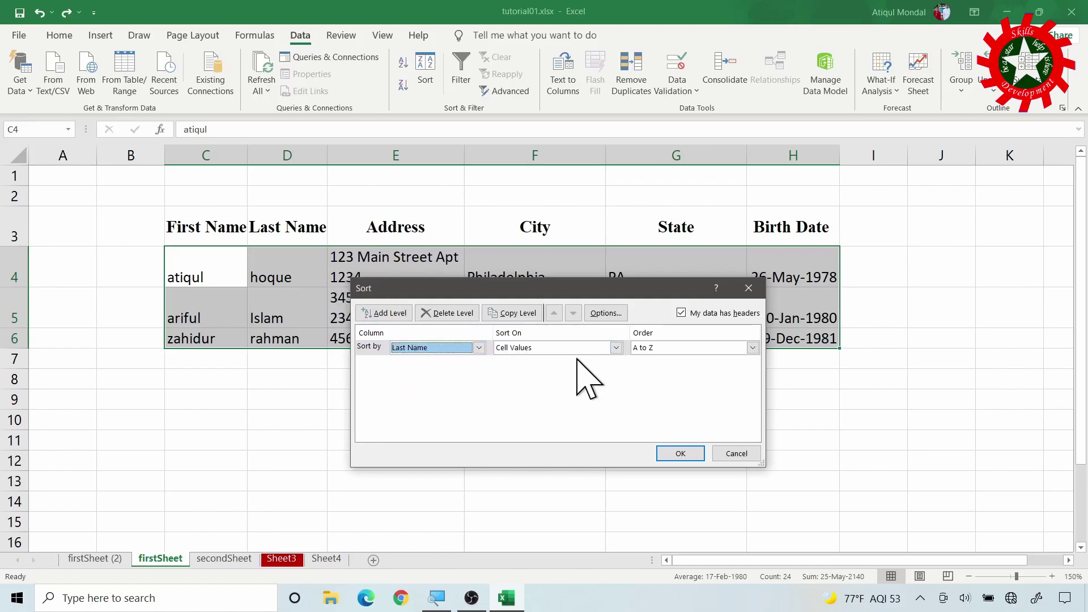
left_click(659, 348)
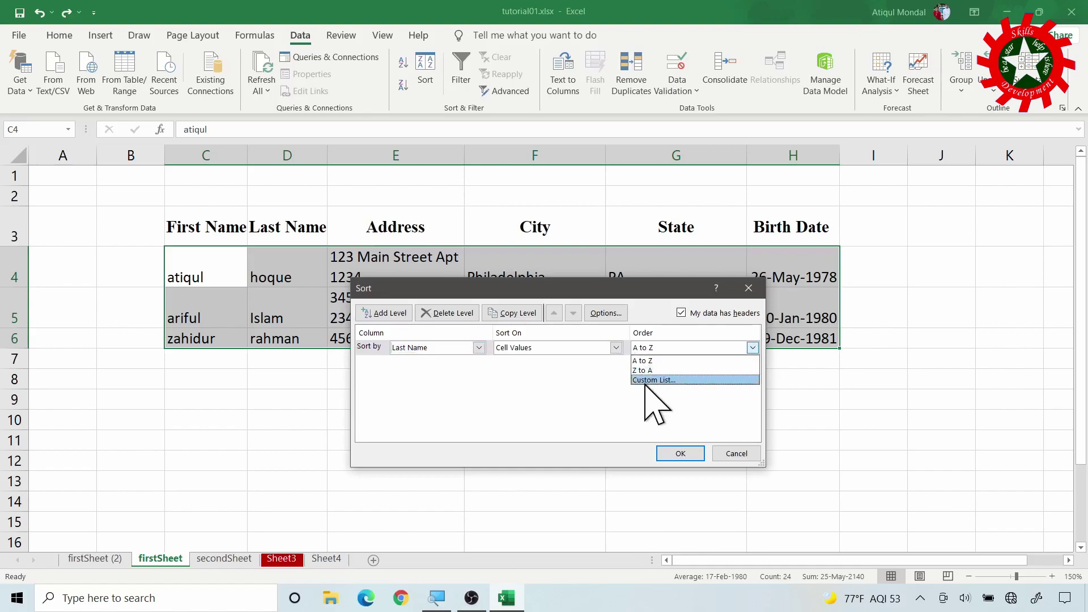
left_click(643, 370)
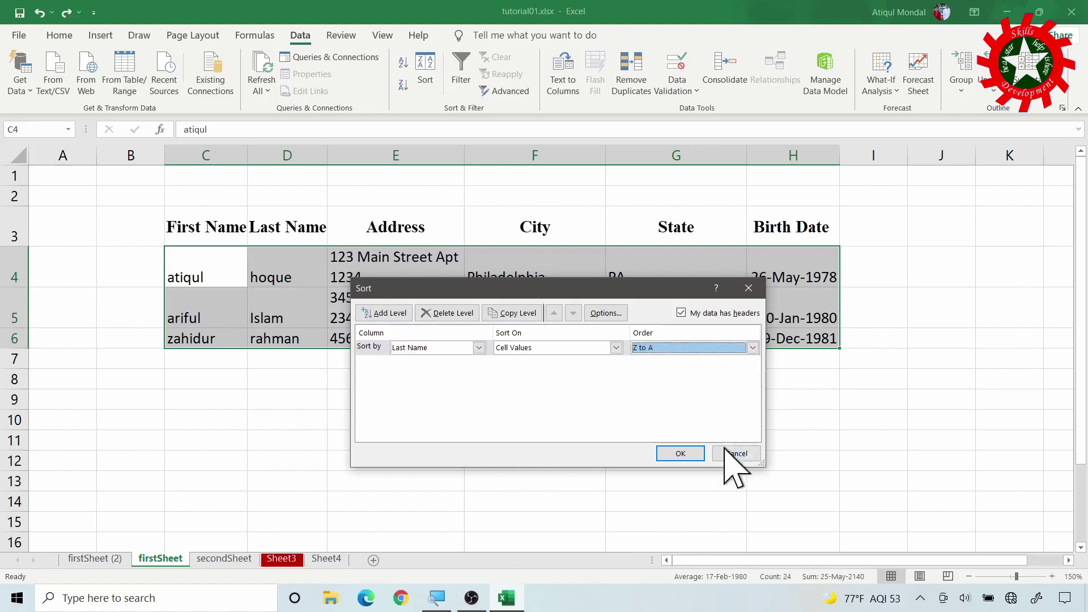
left_click(680, 454)
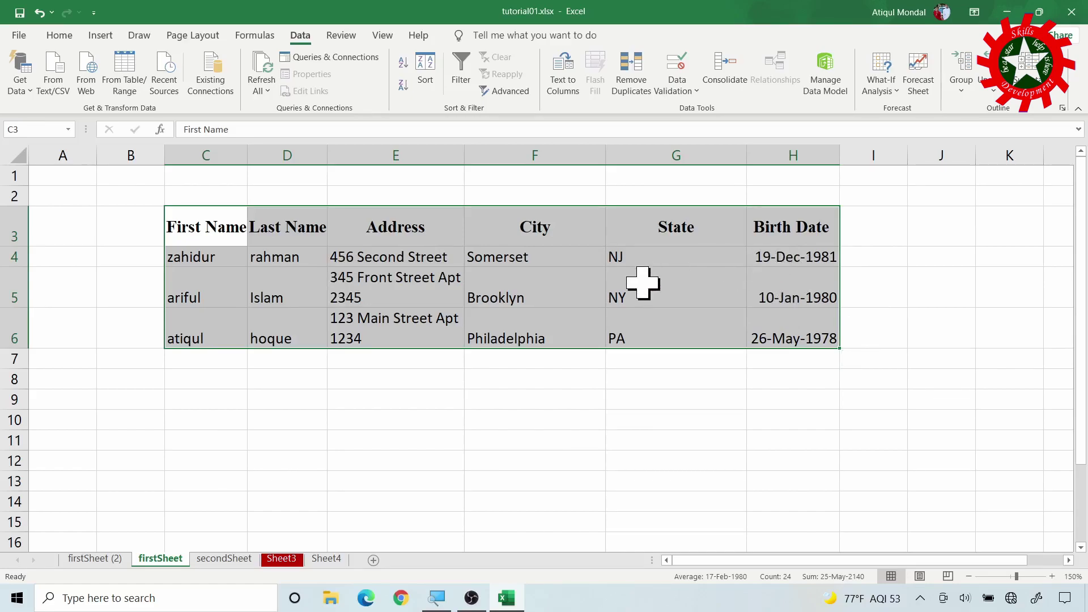
Re-sort the data on the Birth Date column, Oldest to Newest, putting 26-May-1978 first
left_click(426, 71)
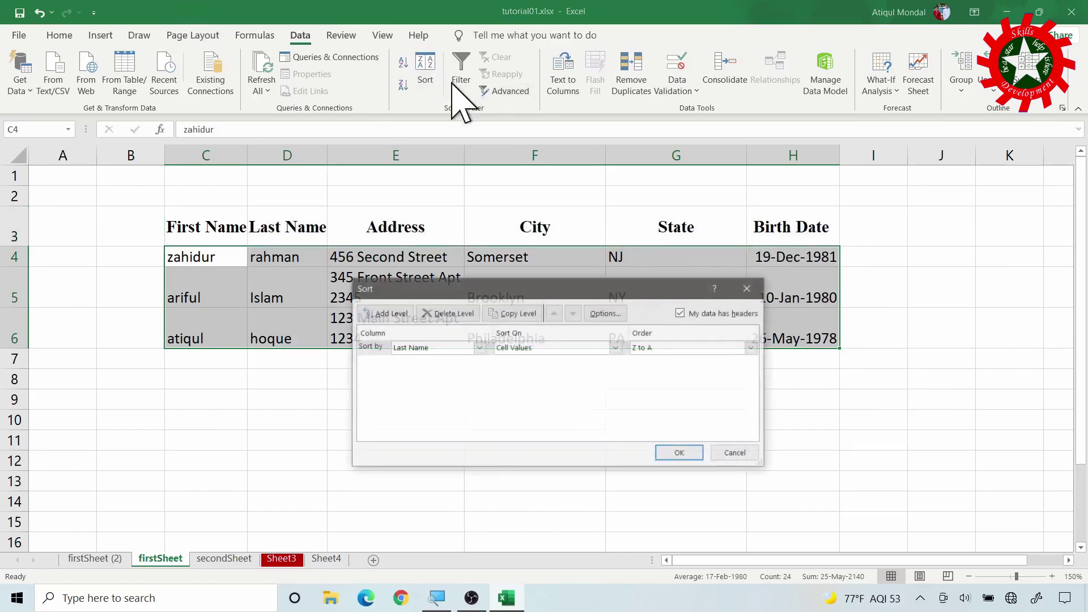
left_click(478, 348)
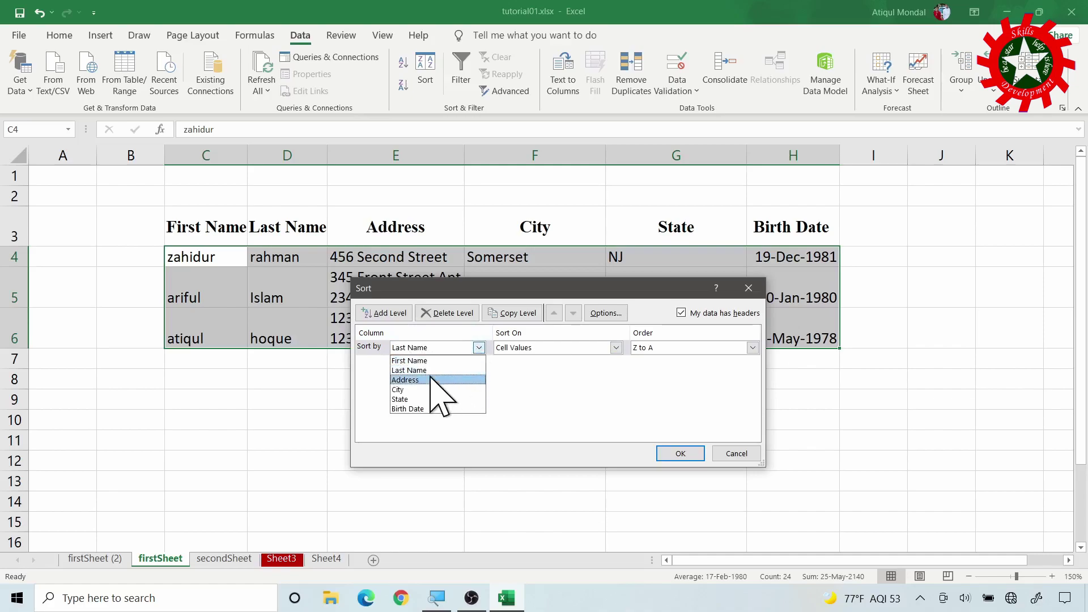
key("Escape")
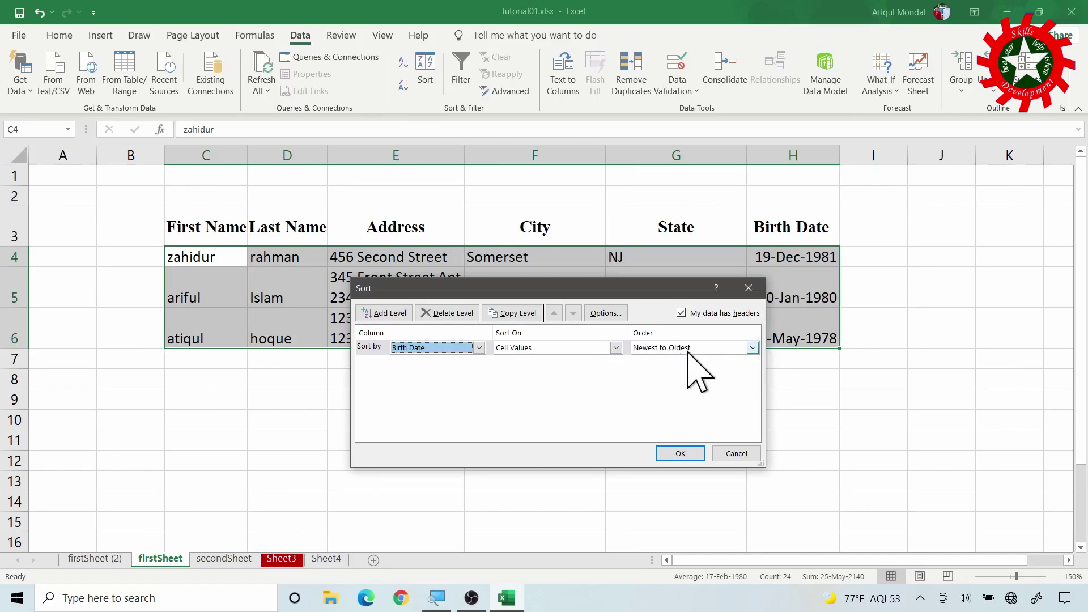
left_click(752, 347)
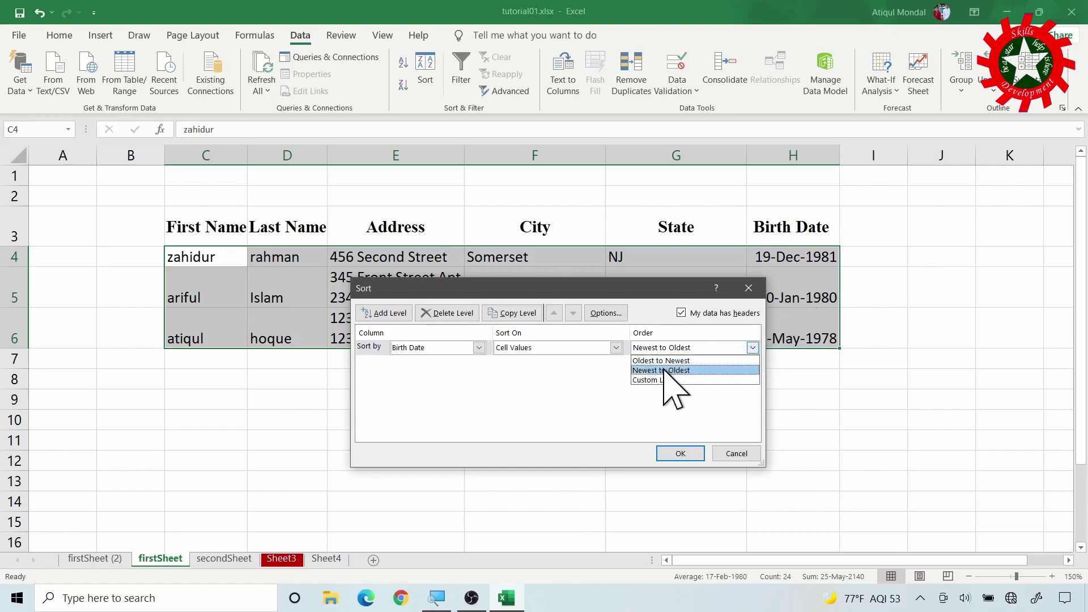
left_click(685, 361)
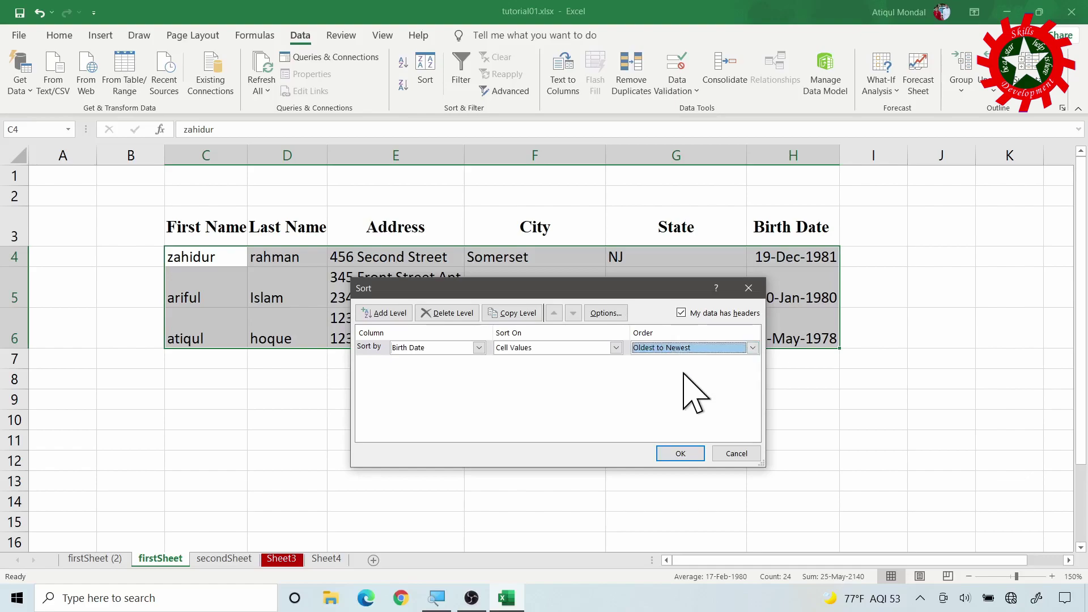
left_click(681, 454)
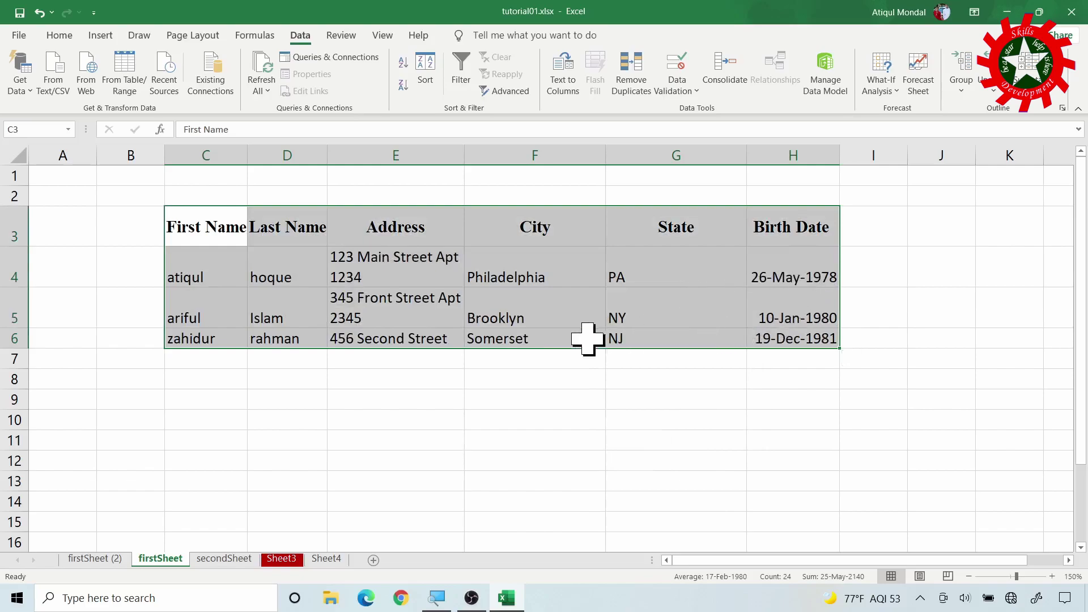
Convert C3:H6 into Table1, keeping 'My table has headers' checked
left_click(342, 374)
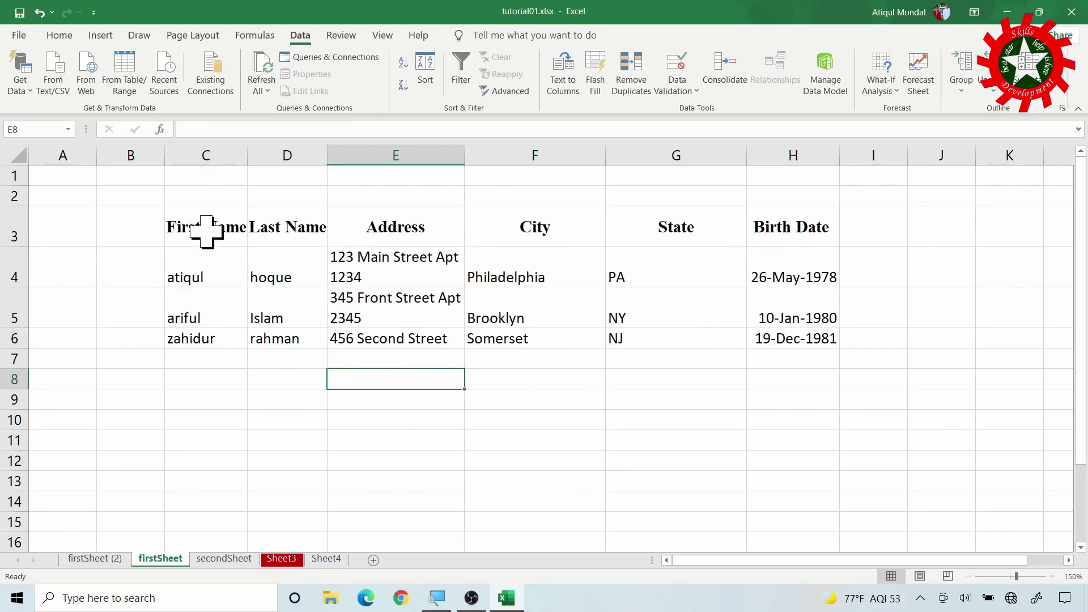
mouse_move(192, 232)
left_mouse_down()
mouse_move(775, 291)
mouse_move(776, 340)
left_mouse_up()
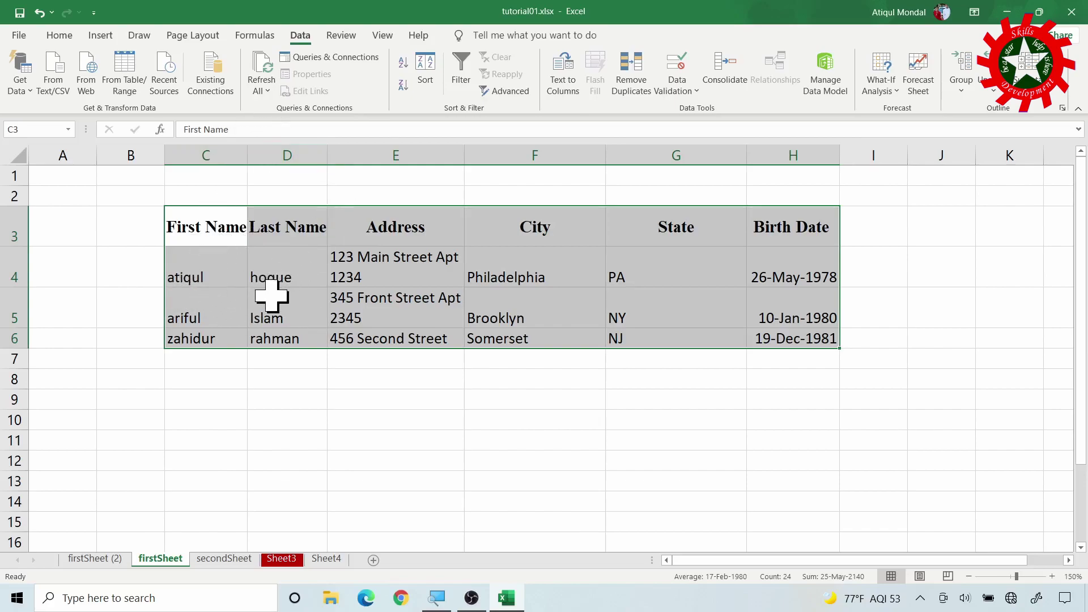
left_click(100, 37)
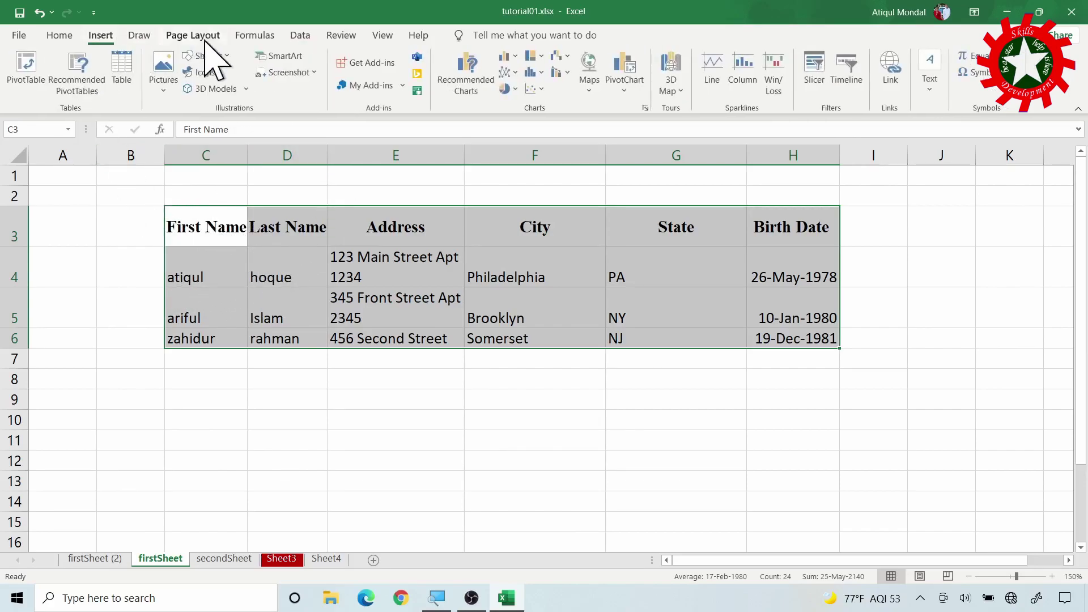
left_click(129, 79)
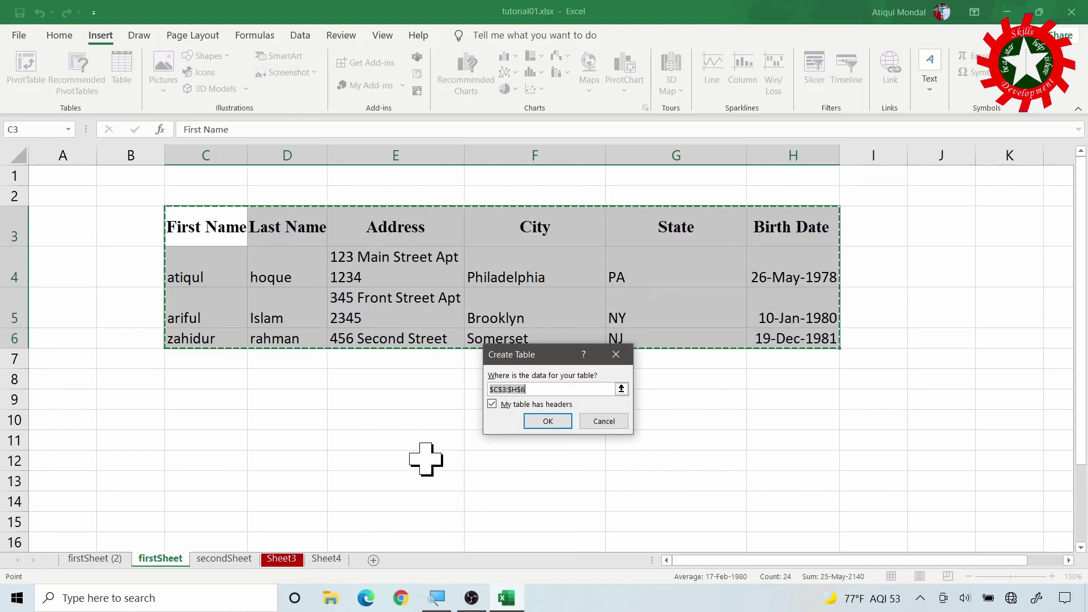
left_click(492, 404)
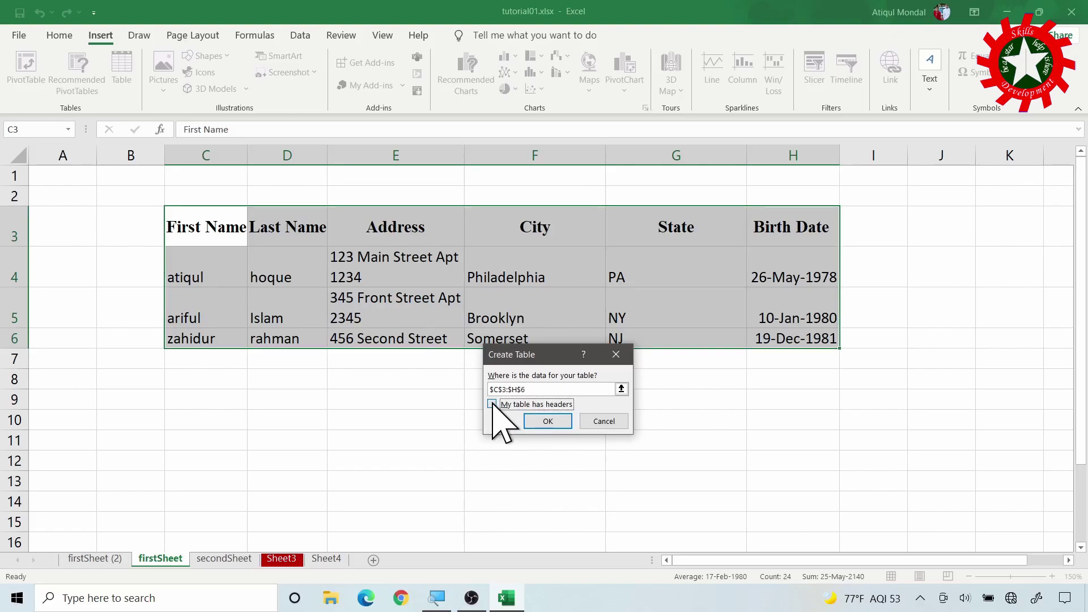
left_click(491, 404)
left_click(547, 422)
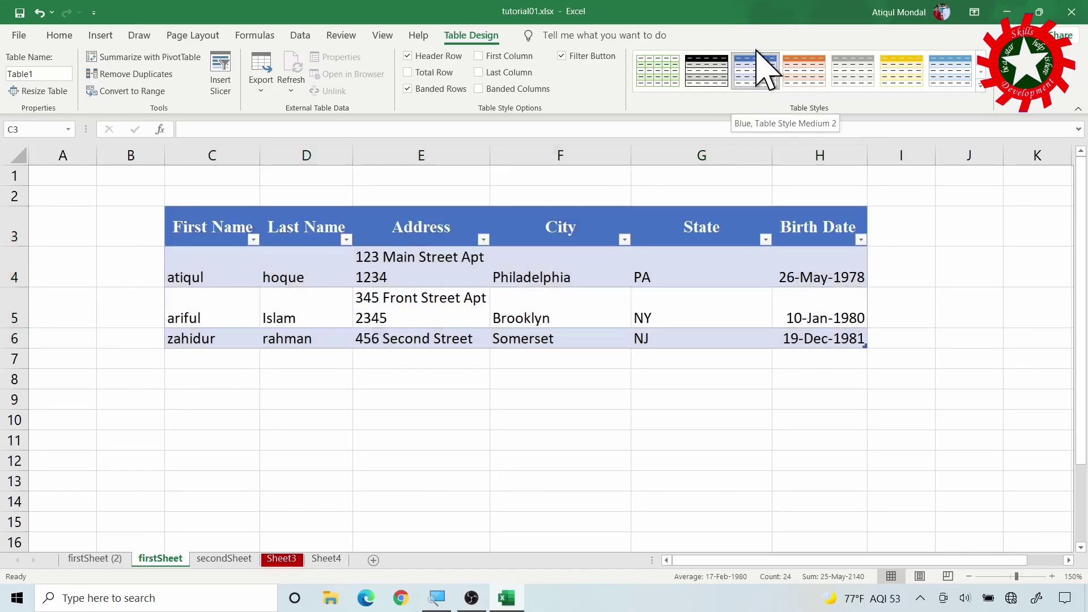
Give Table1 the first Light Green table style with pale green banded rows
left_click(757, 72)
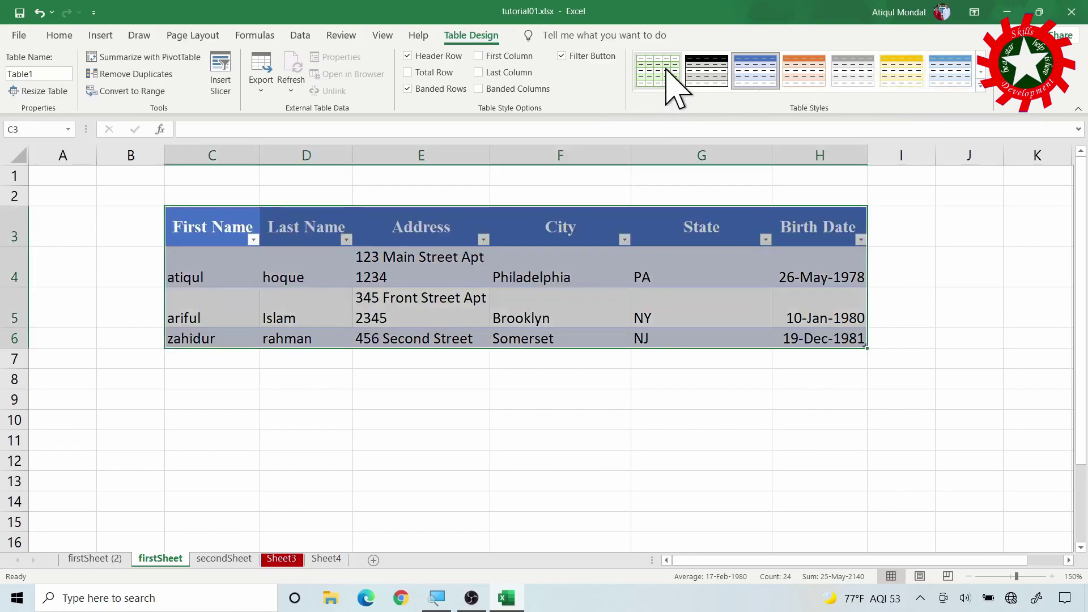
left_click(667, 77)
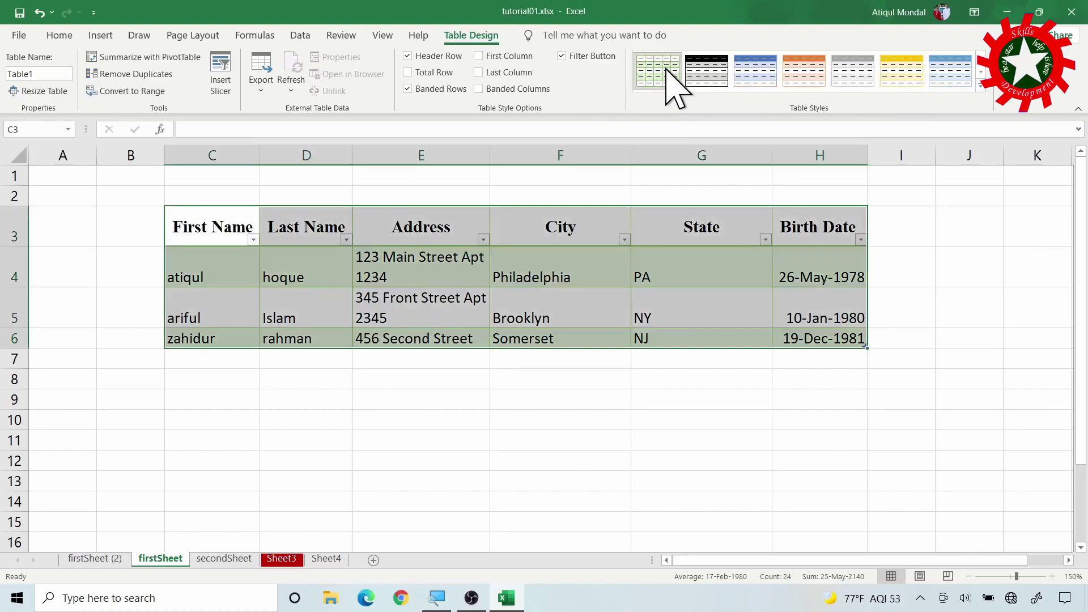
left_click(331, 387)
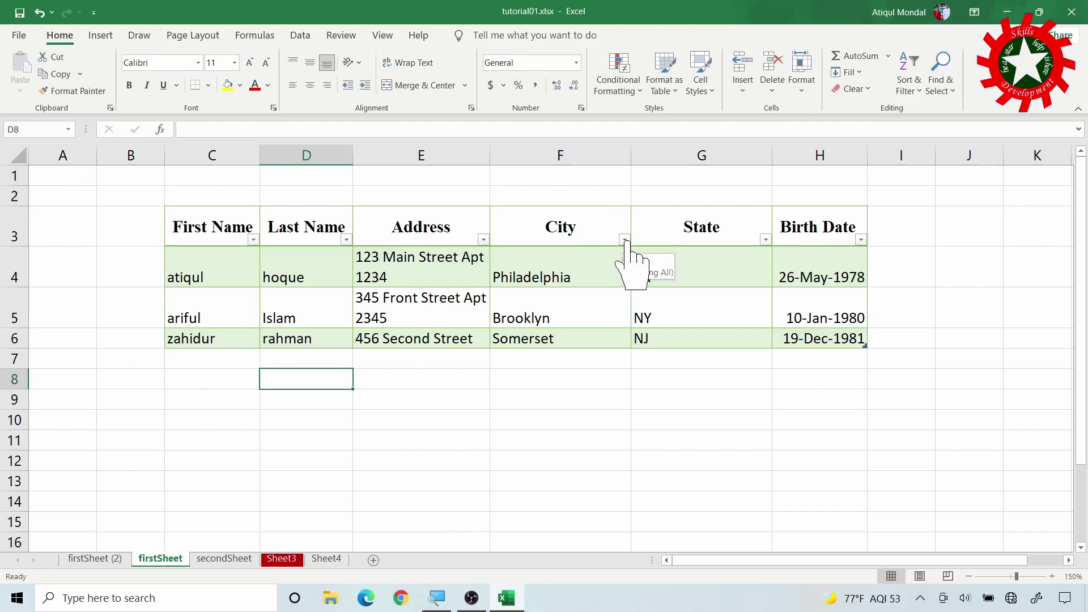
Sort Table1 by City Z to A from the City filter arrow
left_click(626, 241)
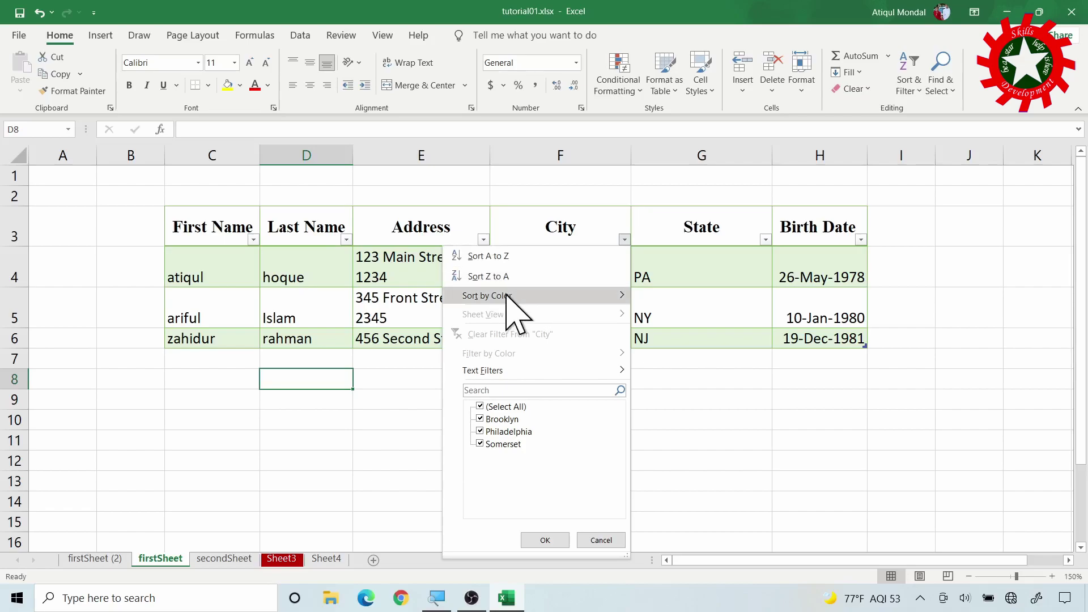
left_click(513, 276)
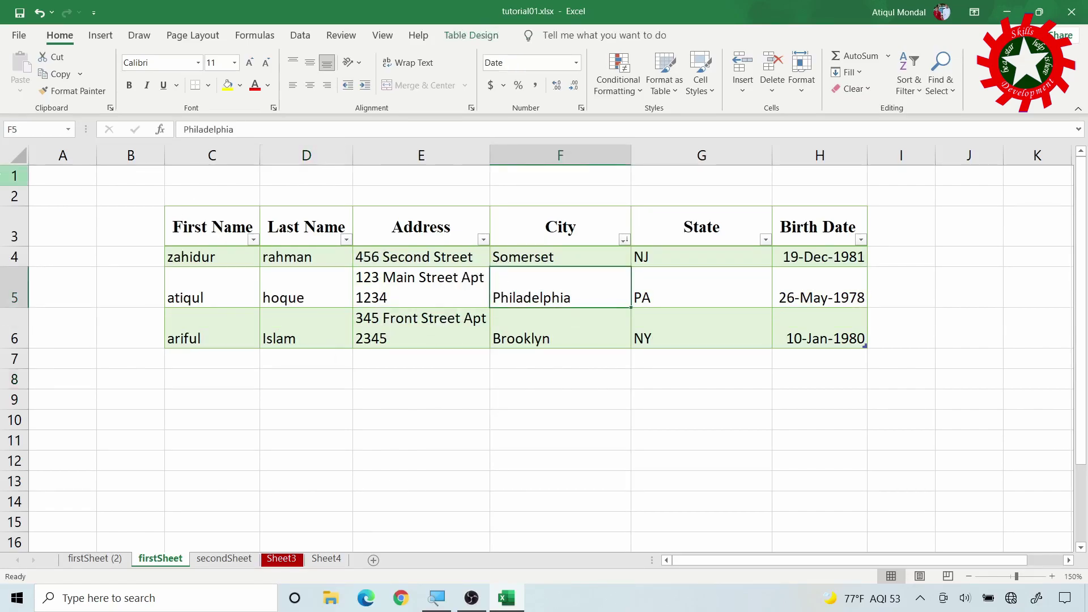